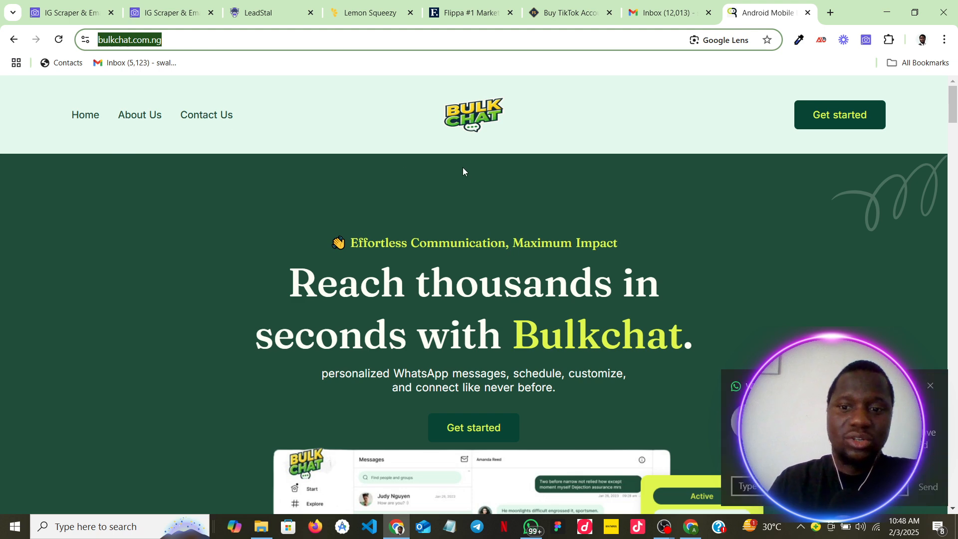
- Dismiss the incoming message notification and examine the Bulkchat landing page's features, pricing plans, process steps and footer
{"action": "left_click", "coordinate": [930, 385]}
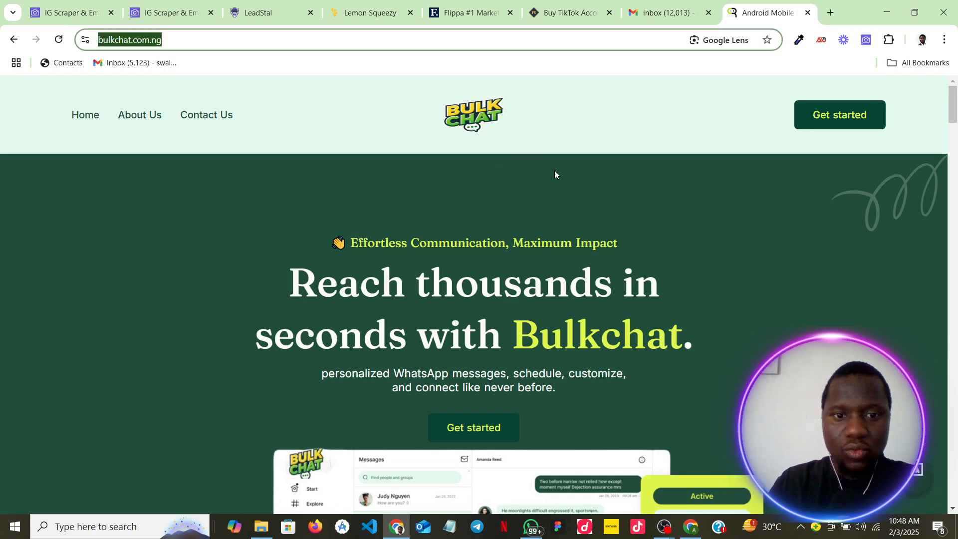
{"action": "scroll", "coordinate": [554, 170], "scroll_direction": "down", "scroll_amount": 5}
{"action": "scroll", "coordinate": [555, 169], "scroll_direction": "up", "scroll_amount": 4}
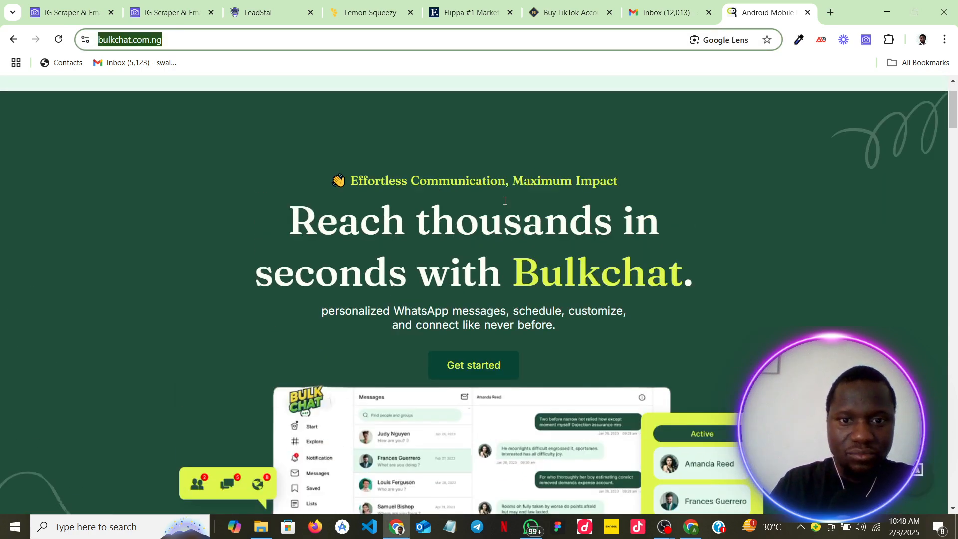
{"action": "scroll", "coordinate": [393, 204], "scroll_direction": "down", "scroll_amount": 2}
{"action": "scroll", "coordinate": [405, 185], "scroll_direction": "down", "scroll_amount": 3}
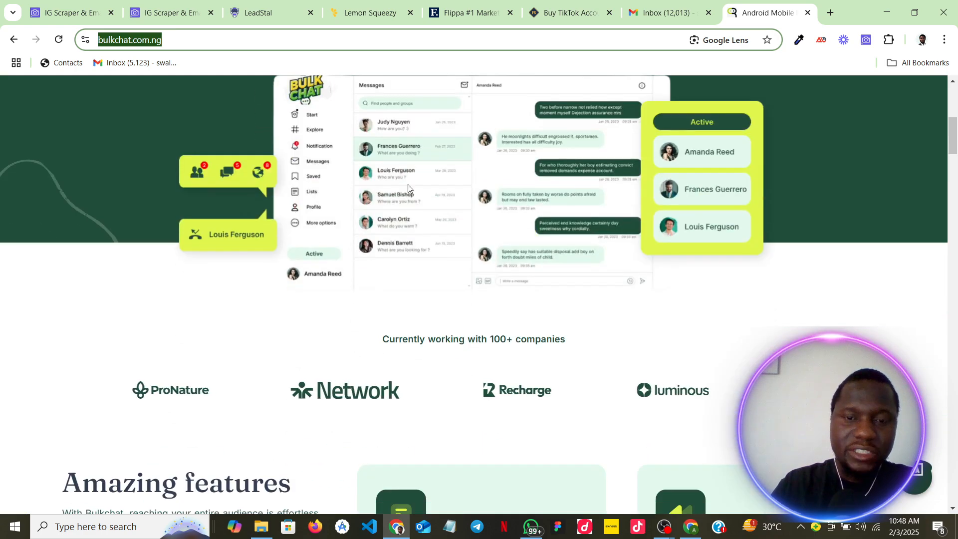
{"action": "scroll", "coordinate": [488, 232], "scroll_direction": "down", "scroll_amount": 4}
{"action": "scroll", "coordinate": [488, 233], "scroll_direction": "down", "scroll_amount": 18}
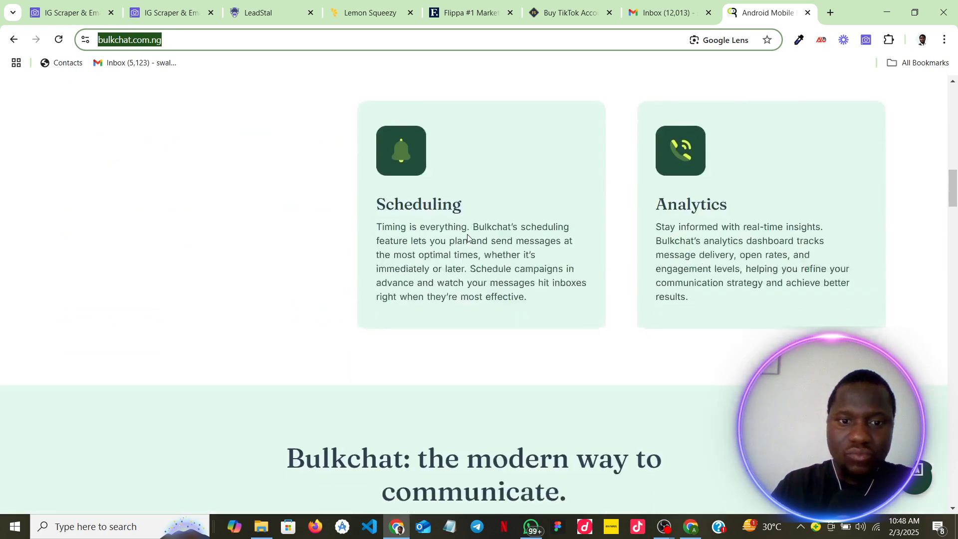
{"action": "scroll", "coordinate": [467, 234], "scroll_direction": "down", "scroll_amount": 15}
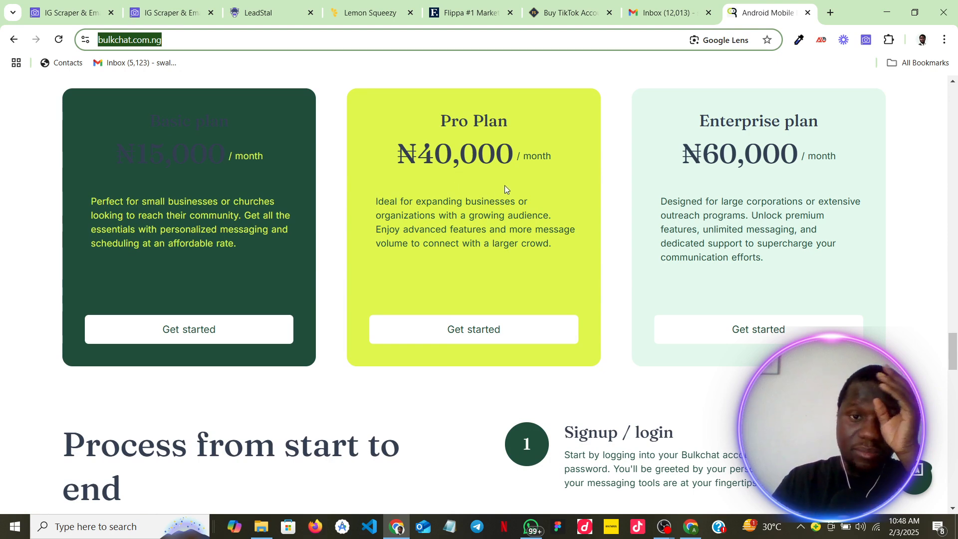
{"action": "scroll", "coordinate": [510, 181], "scroll_direction": "down", "scroll_amount": 5}
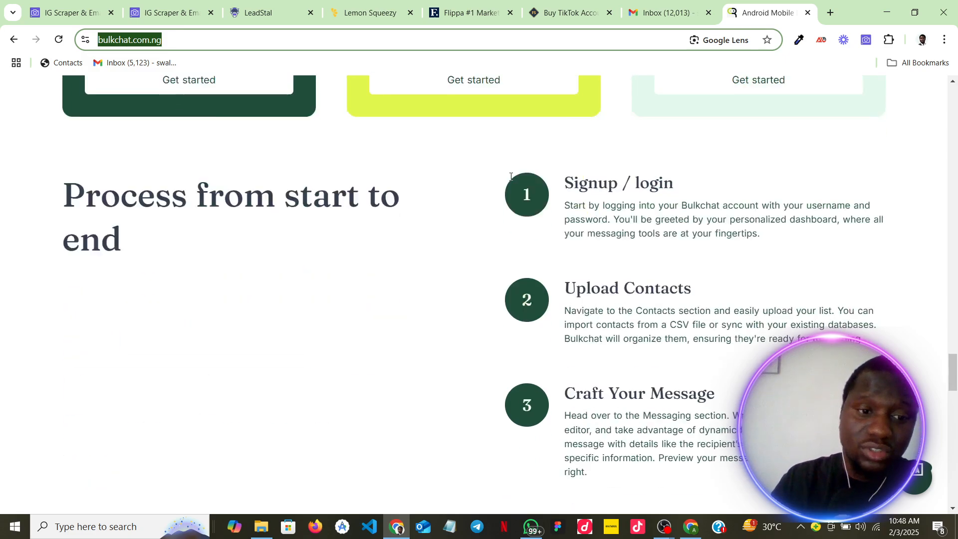
{"action": "scroll", "coordinate": [510, 176], "scroll_direction": "down", "scroll_amount": 20}
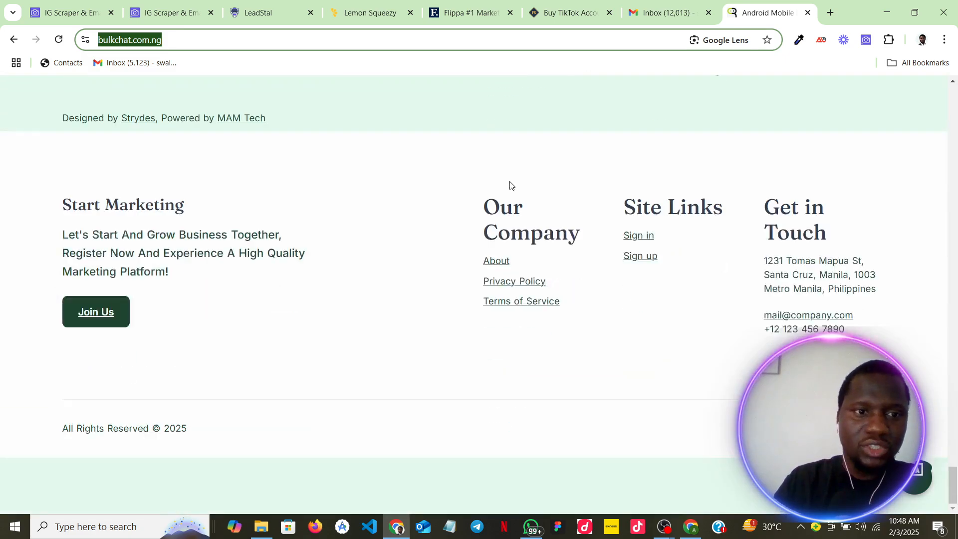
{"action": "scroll", "coordinate": [510, 185], "scroll_direction": "up", "scroll_amount": 20}
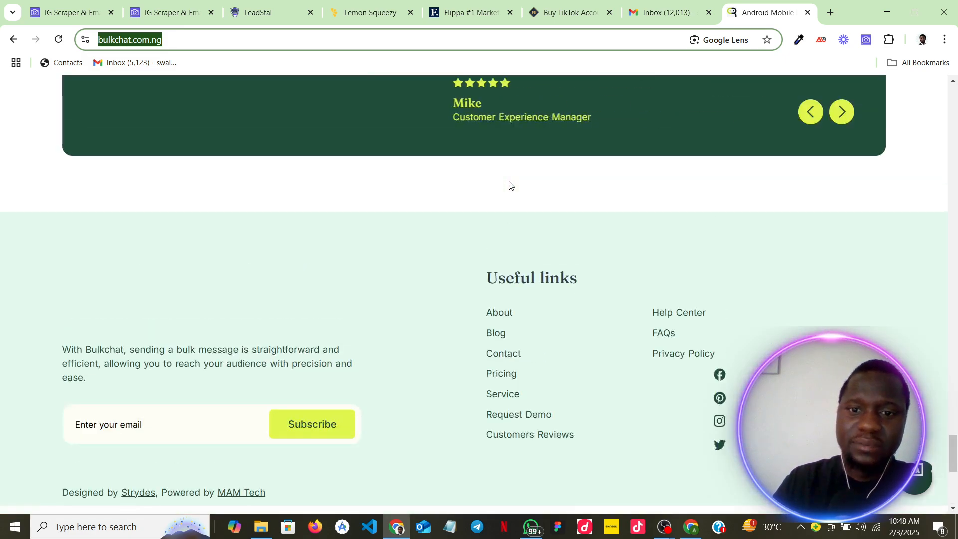
{"action": "scroll", "coordinate": [509, 181], "scroll_direction": "up", "scroll_amount": 20}
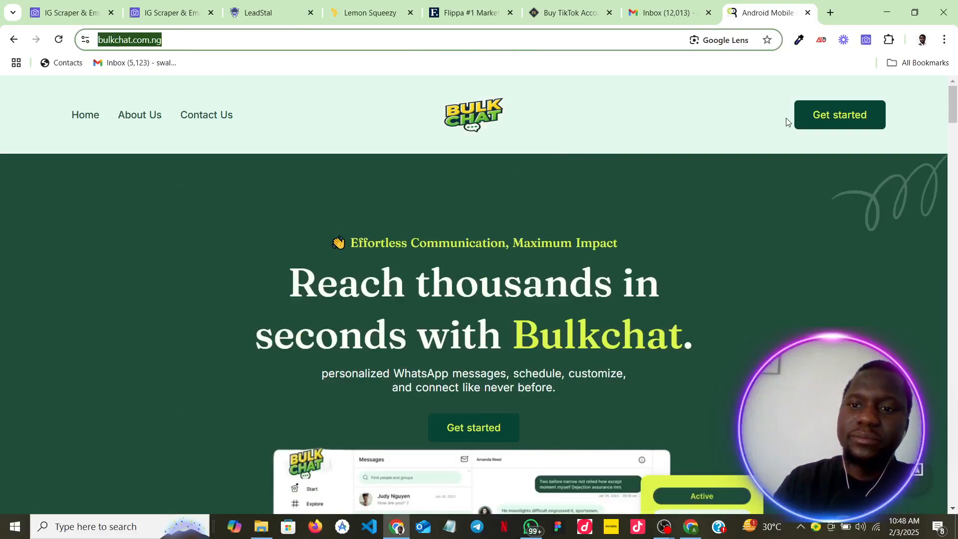
- Sign in to the Bulkchat dashboard with the first saved login, entering the Windows PIN to autofill the email and password
{"action": "left_click", "coordinate": [804, 117]}
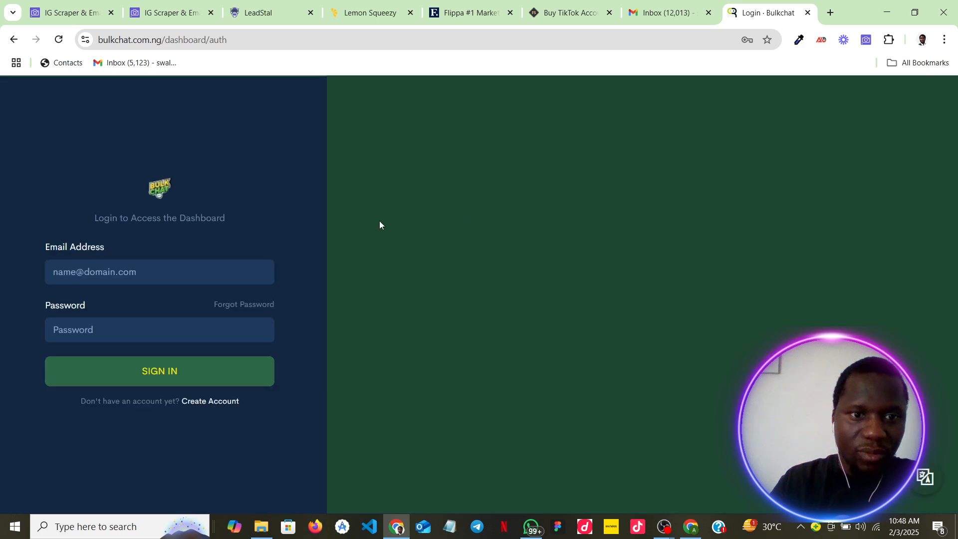
{"action": "left_click", "coordinate": [211, 265]}
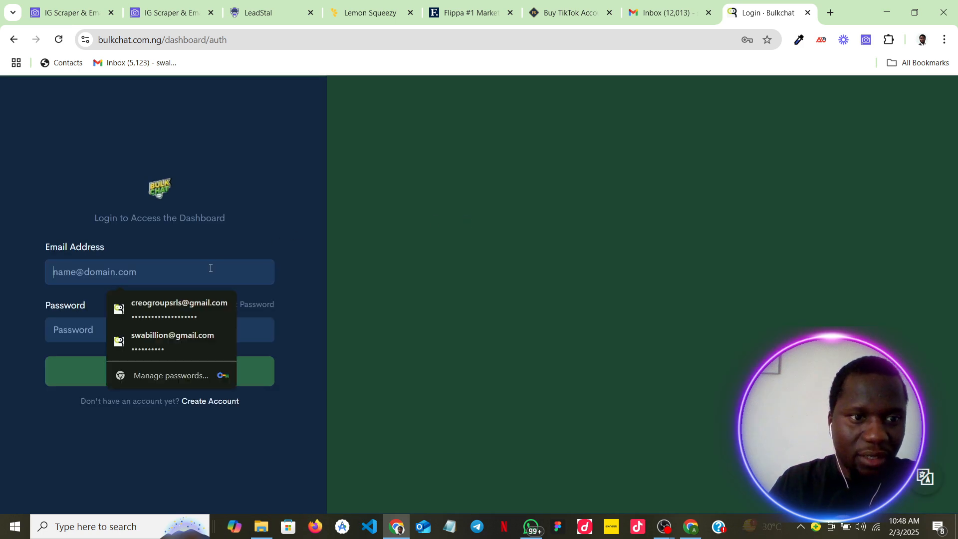
{"action": "left_click", "coordinate": [178, 310]}
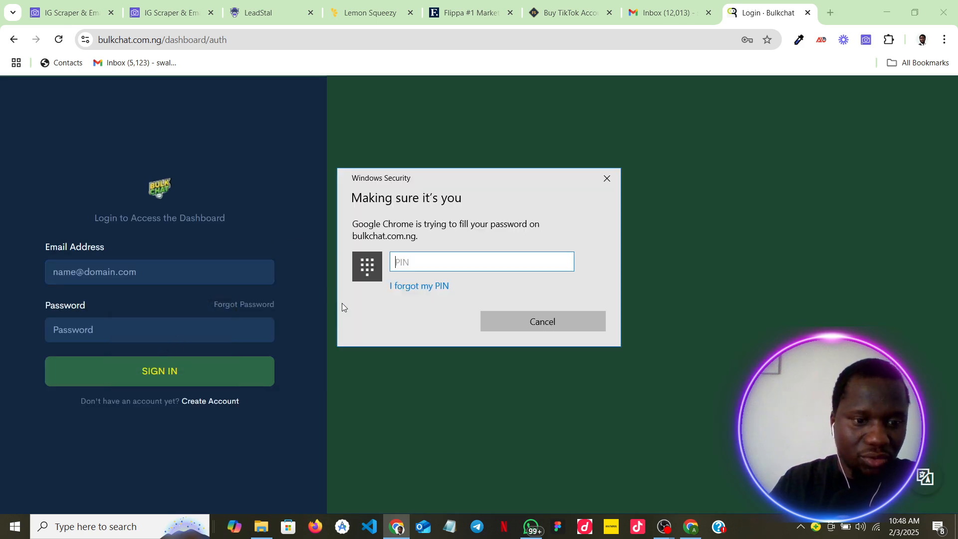
{"action": "type", "text": "••••"}
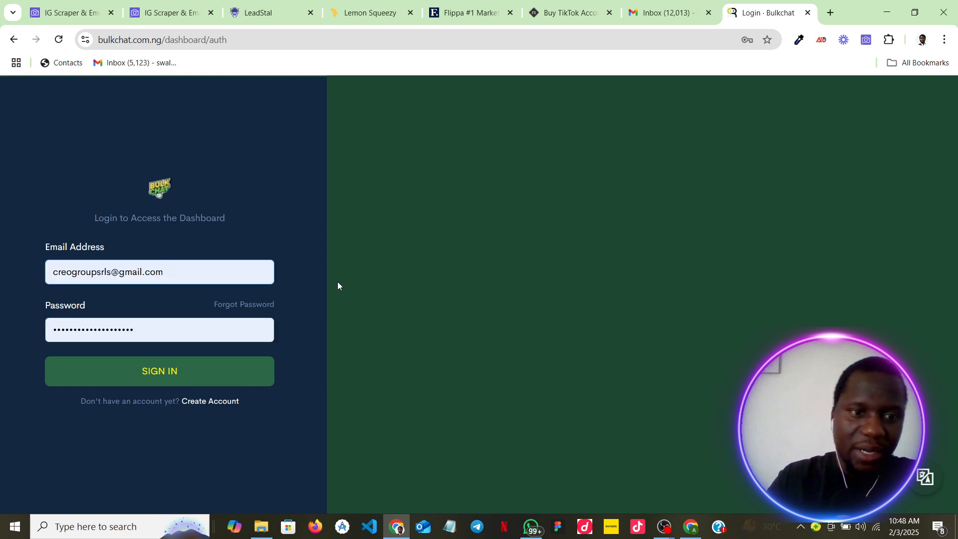
{"action": "left_click", "coordinate": [202, 381]}
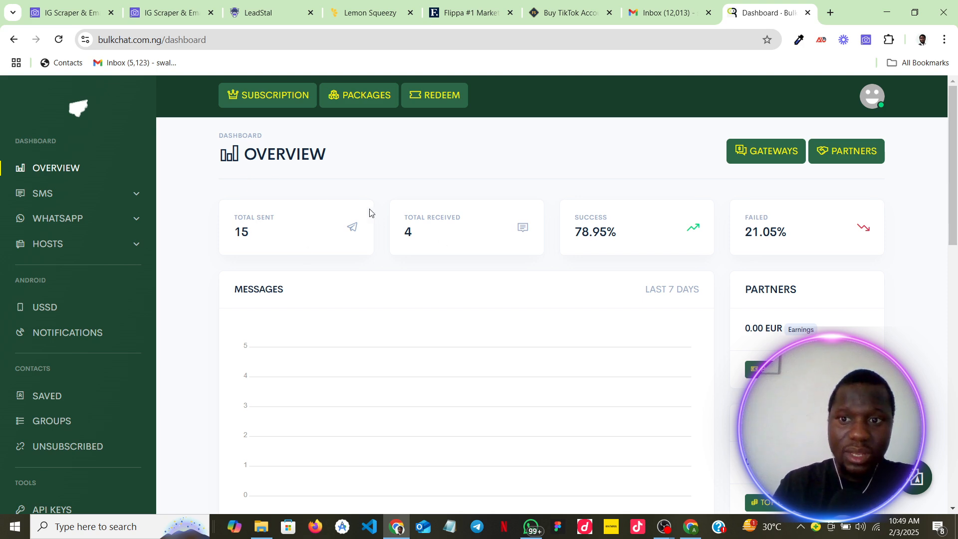
- Examine the dashboard overview's message statistics, charts and balance, and the available navigation sections including the Admin Panel
{"action": "scroll", "coordinate": [522, 236], "scroll_direction": "down", "scroll_amount": 5}
{"action": "scroll", "coordinate": [521, 236], "scroll_direction": "down", "scroll_amount": 5}
{"action": "scroll", "coordinate": [519, 237], "scroll_direction": "up", "scroll_amount": 10}
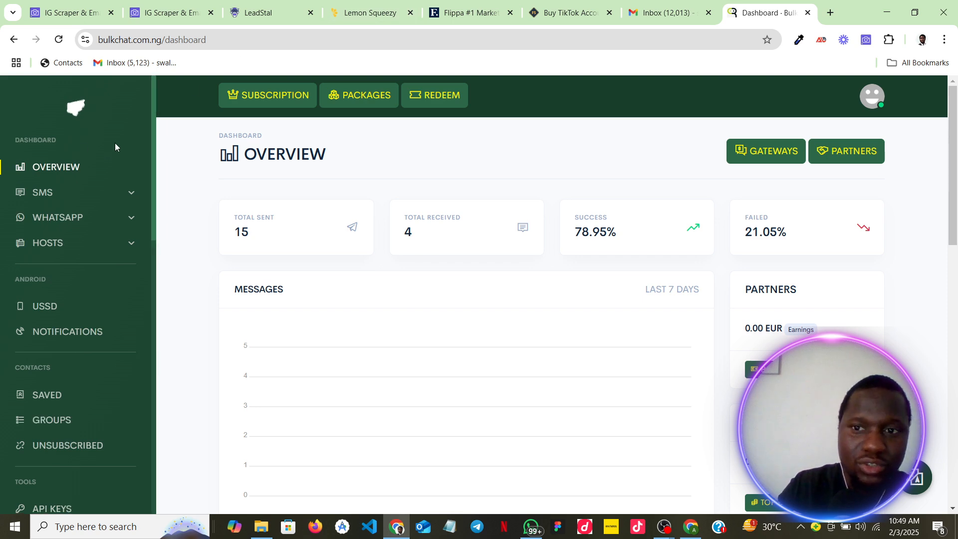
{"action": "scroll", "coordinate": [103, 166], "scroll_direction": "down", "scroll_amount": 3}
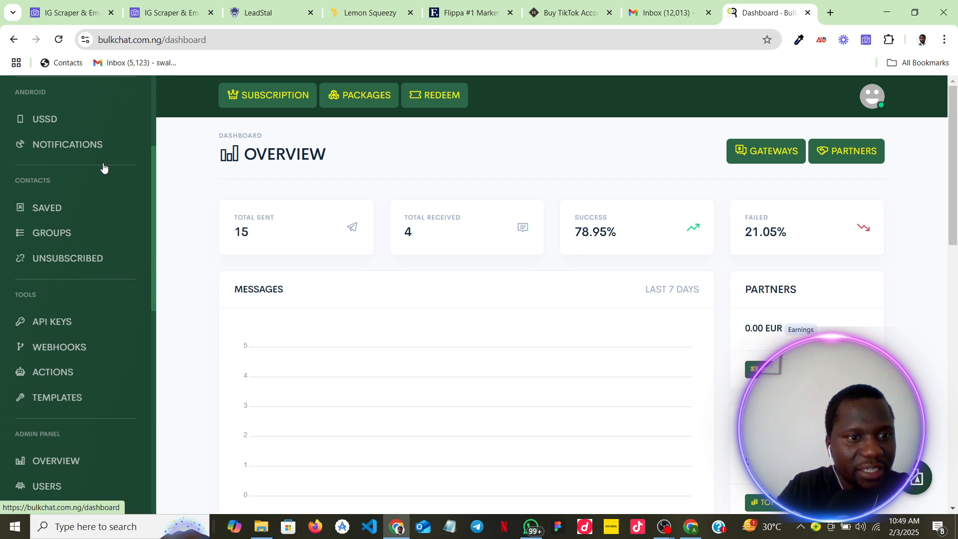
{"action": "scroll", "coordinate": [91, 175], "scroll_direction": "up", "scroll_amount": 3}
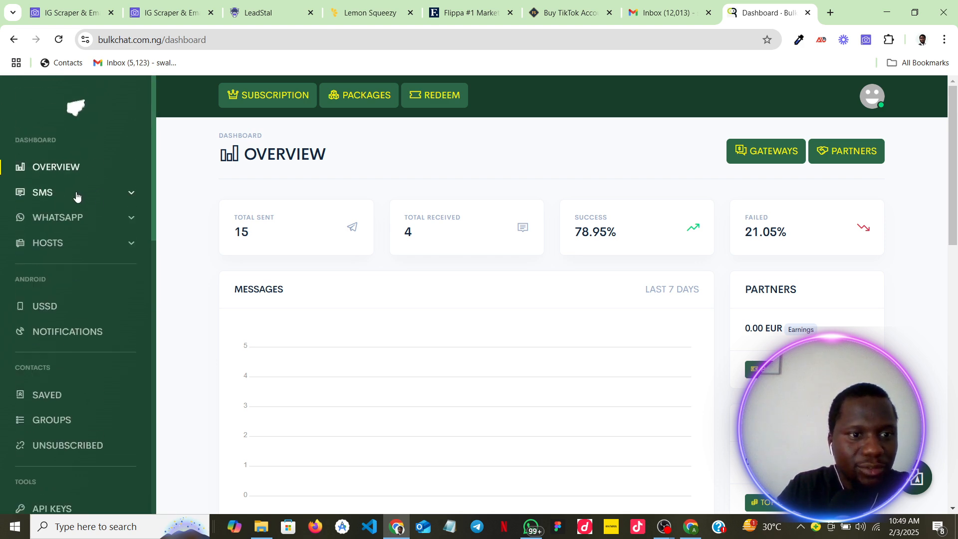
{"action": "scroll", "coordinate": [25, 144], "scroll_direction": "down", "scroll_amount": 3}
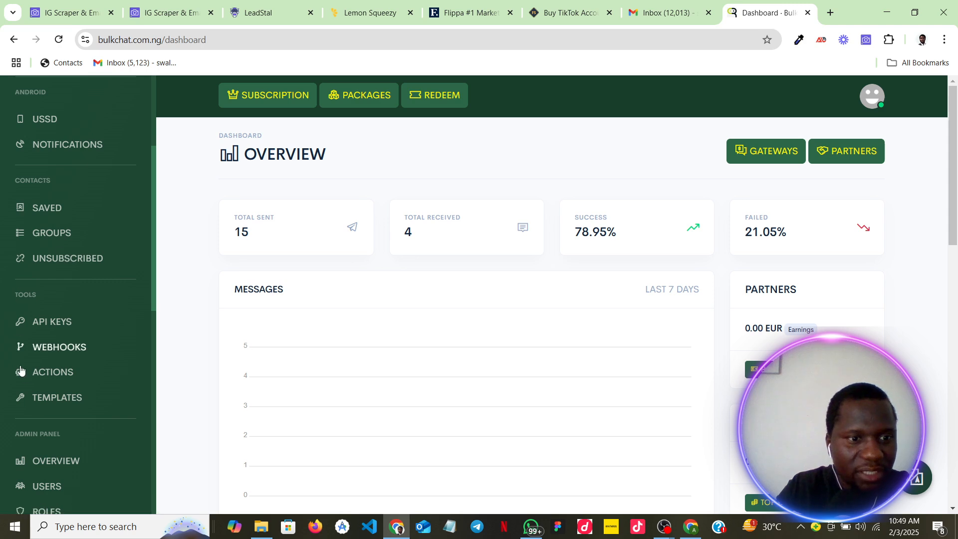
{"action": "left_click_drag", "start_coordinate": [7, 434], "coordinate": [70, 439]}
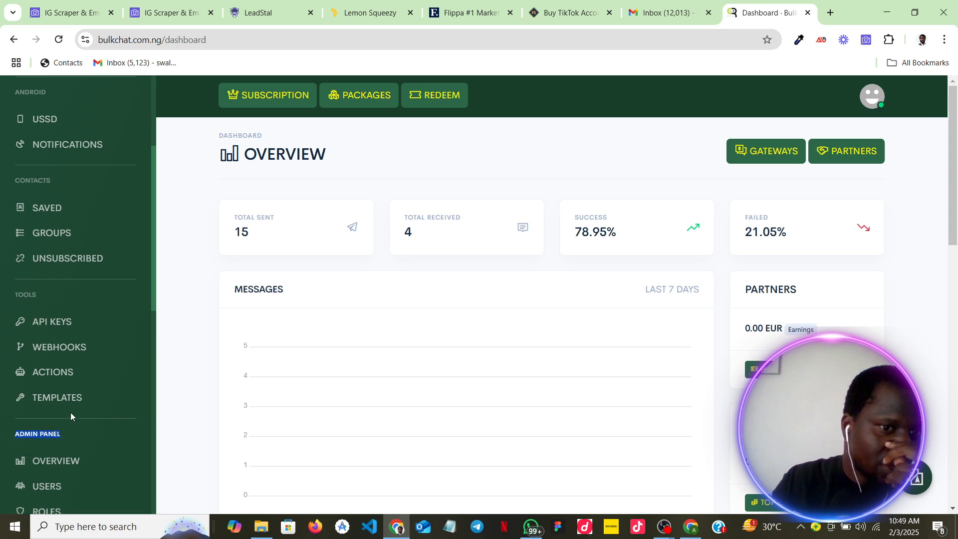
{"action": "scroll", "coordinate": [70, 412], "scroll_direction": "up", "scroll_amount": 3}
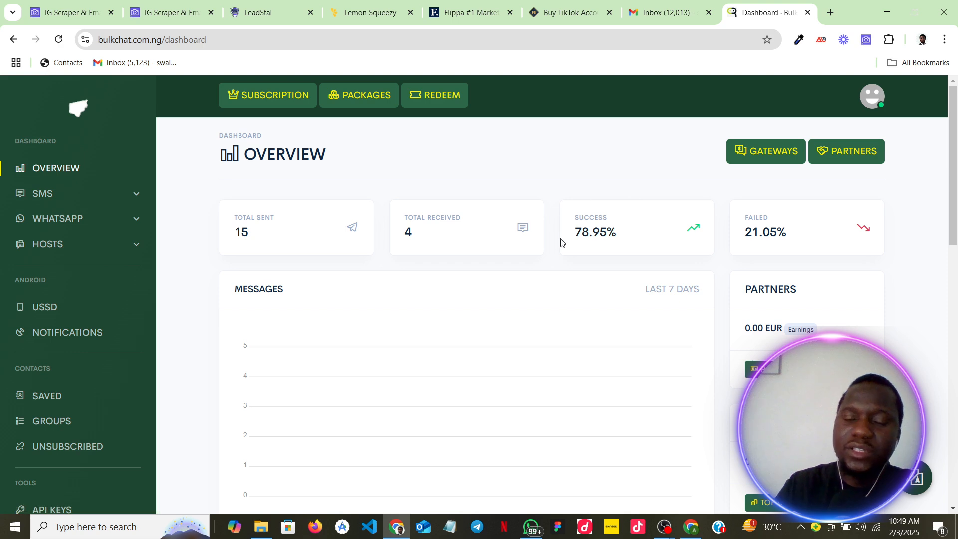
{"action": "scroll", "coordinate": [567, 312], "scroll_direction": "down", "scroll_amount": 10}
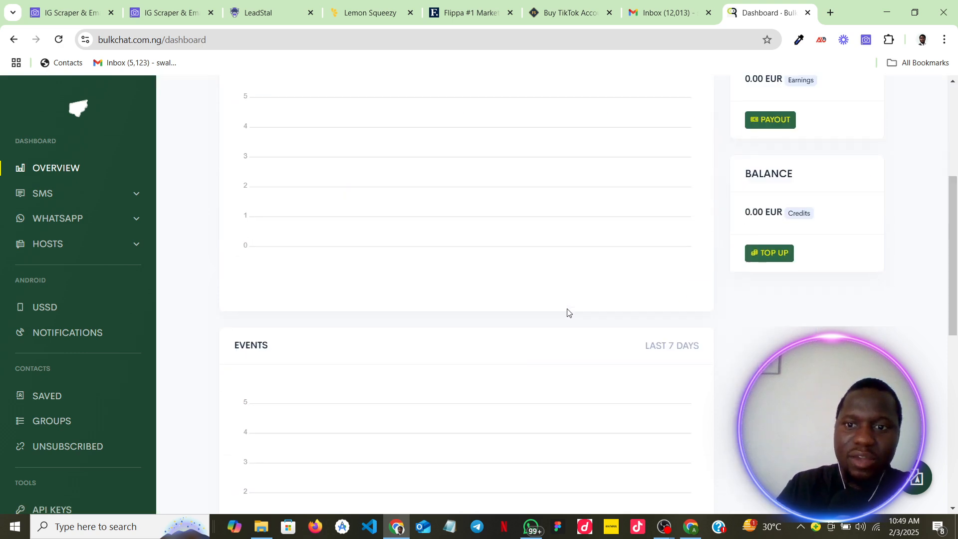
{"action": "scroll", "coordinate": [563, 312], "scroll_direction": "up", "scroll_amount": 10}
{"action": "scroll", "coordinate": [563, 312], "scroll_direction": "up", "scroll_amount": 1}
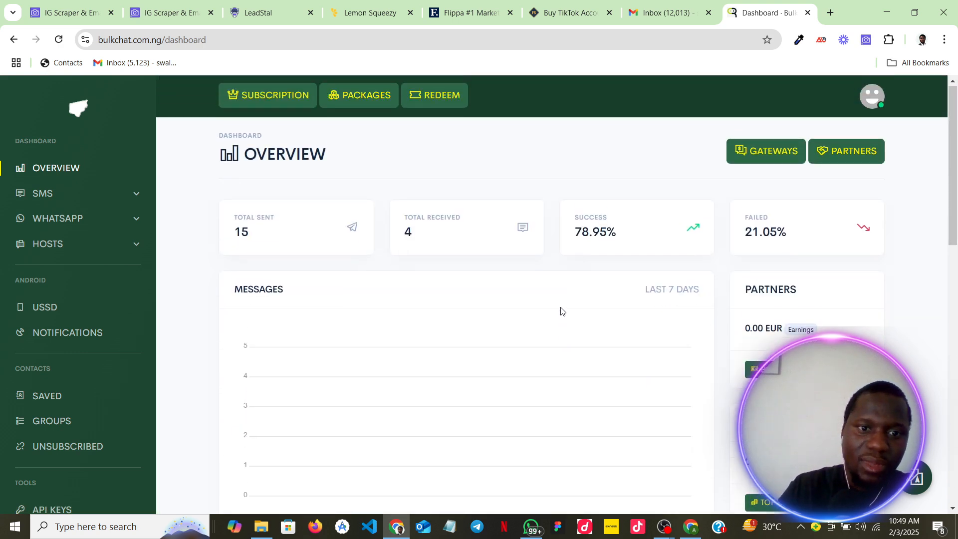
- Expand the SMS section and view the SMS queue
{"action": "left_click", "coordinate": [100, 193]}
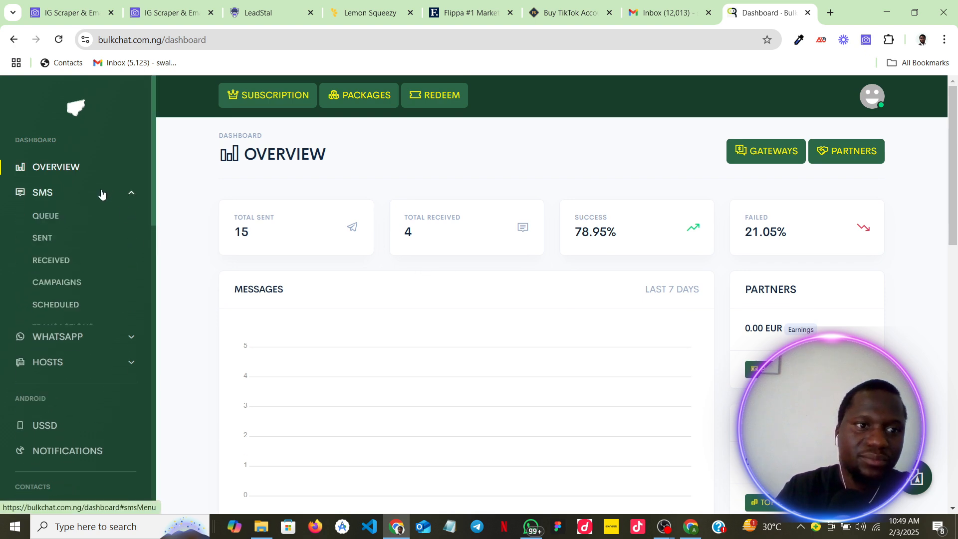
{"action": "left_click", "coordinate": [71, 218]}
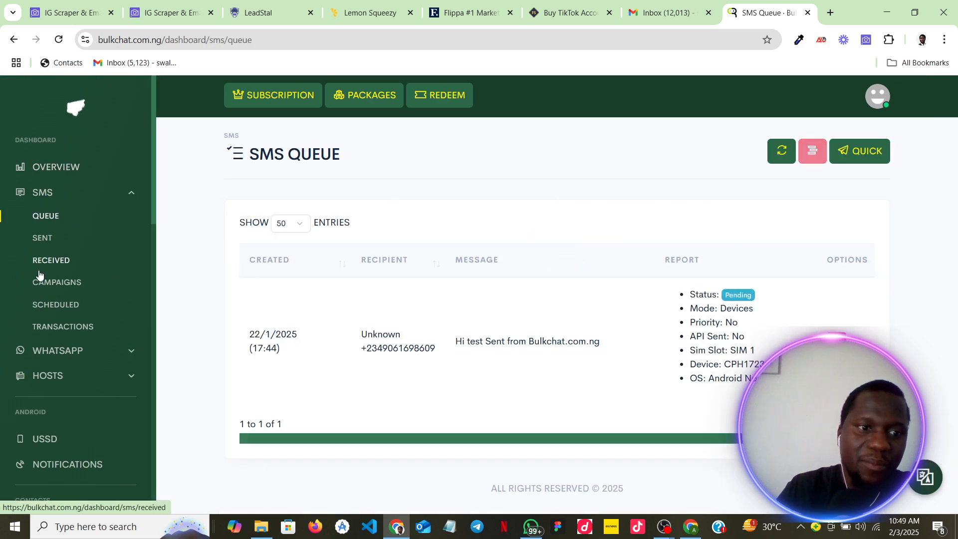
{"action": "scroll", "coordinate": [120, 265], "scroll_direction": "down", "scroll_amount": 2}
{"action": "scroll", "coordinate": [107, 227], "scroll_direction": "up", "scroll_amount": 2}
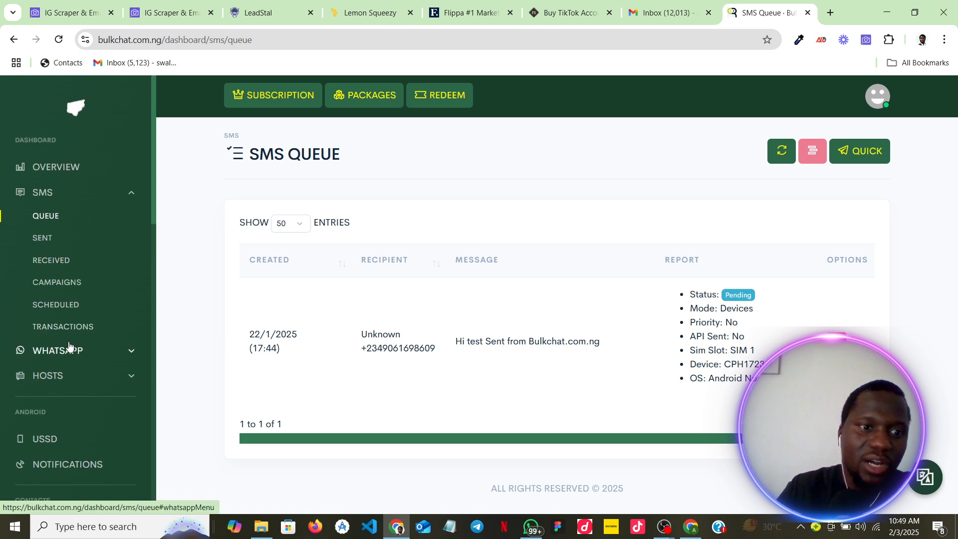
- View the WhatsApp queue and its Quick Chat form, closing the form without sending anything
{"action": "left_click", "coordinate": [70, 349]}
{"action": "scroll", "coordinate": [90, 364], "scroll_direction": "down", "scroll_amount": 3}
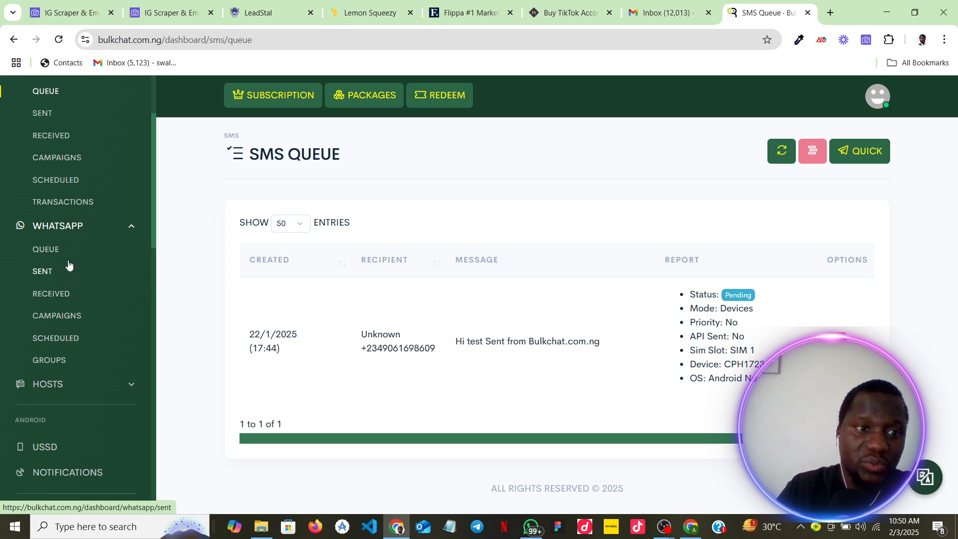
{"action": "left_click", "coordinate": [66, 253]}
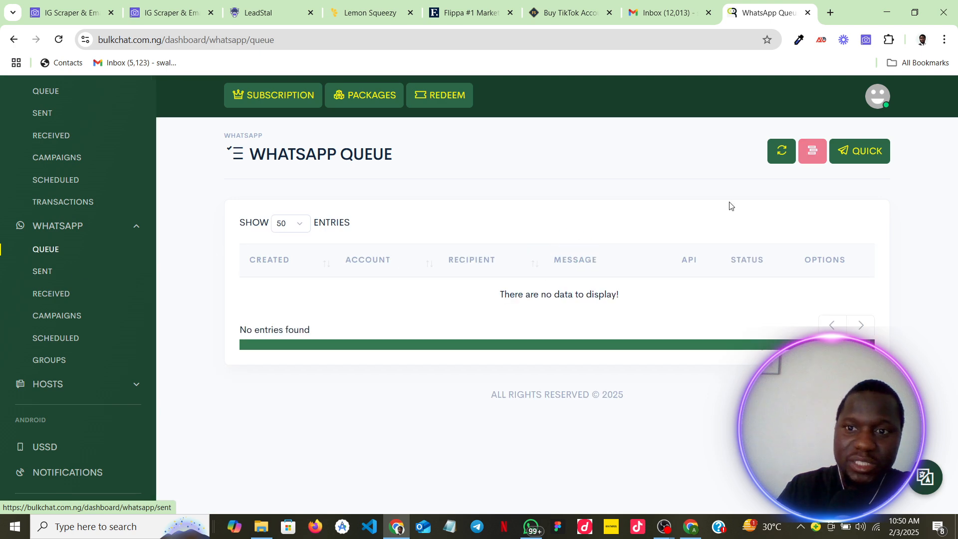
{"action": "left_click", "coordinate": [858, 149]}
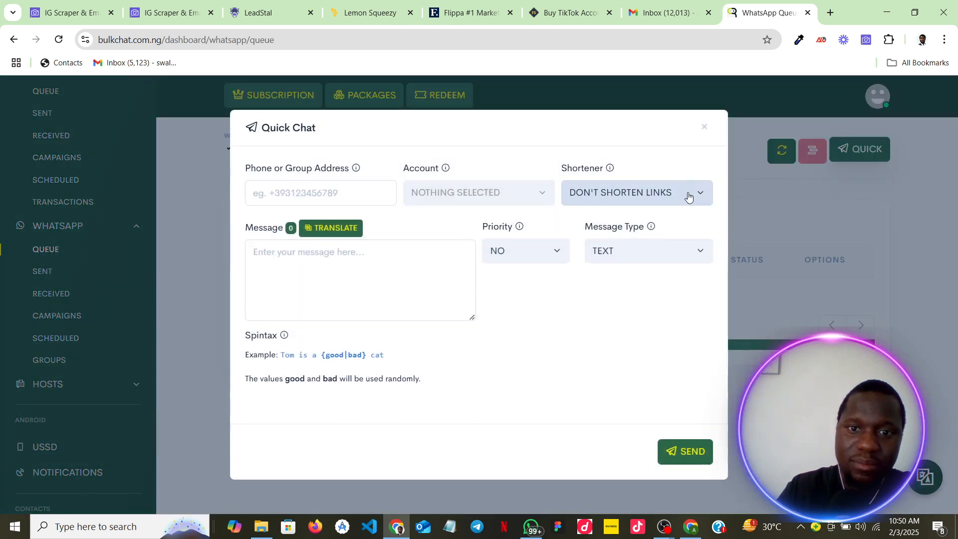
{"action": "left_click", "coordinate": [703, 129]}
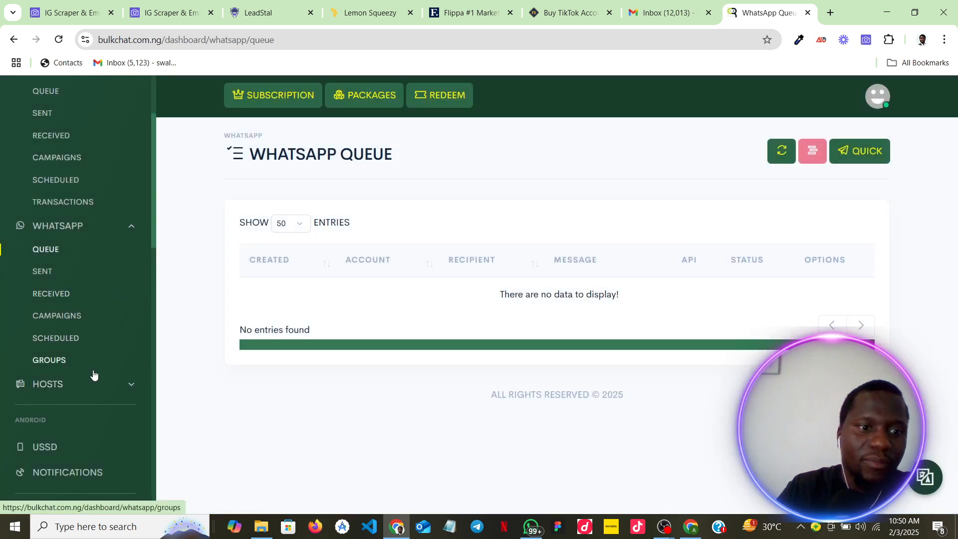
- View the Android devices and the WhatsApp accounts registered under Hosts
{"action": "left_click", "coordinate": [89, 382]}
{"action": "left_click", "coordinate": [84, 410]}
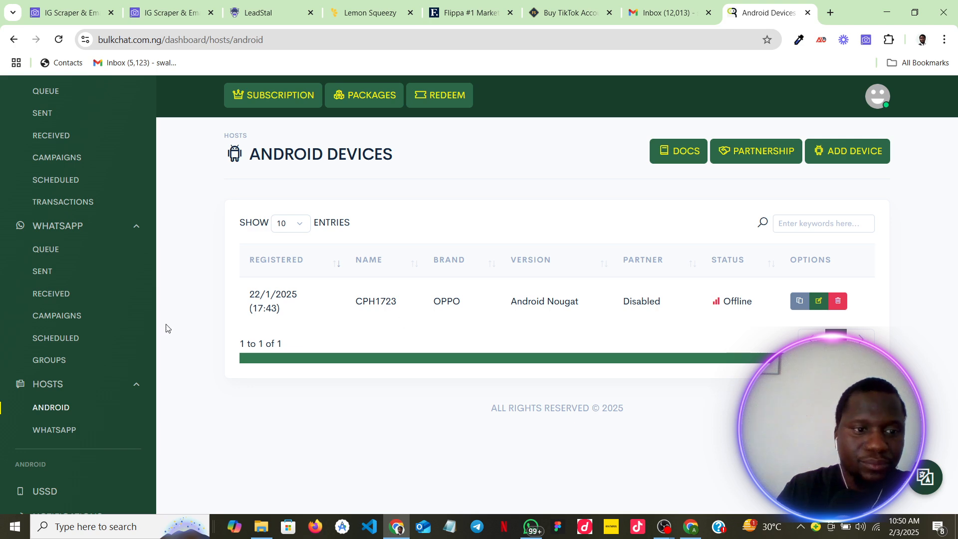
{"action": "left_click", "coordinate": [65, 435]}
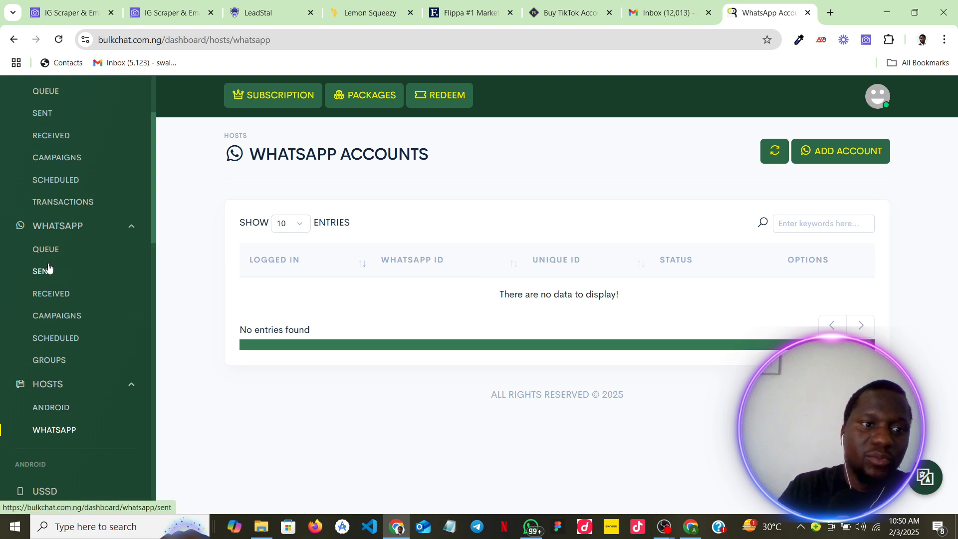
- View the Android section's USSD requests and its notifications page
{"action": "scroll", "coordinate": [79, 317], "scroll_direction": "down", "scroll_amount": 2}
{"action": "scroll", "coordinate": [81, 319], "scroll_direction": "down", "scroll_amount": 5}
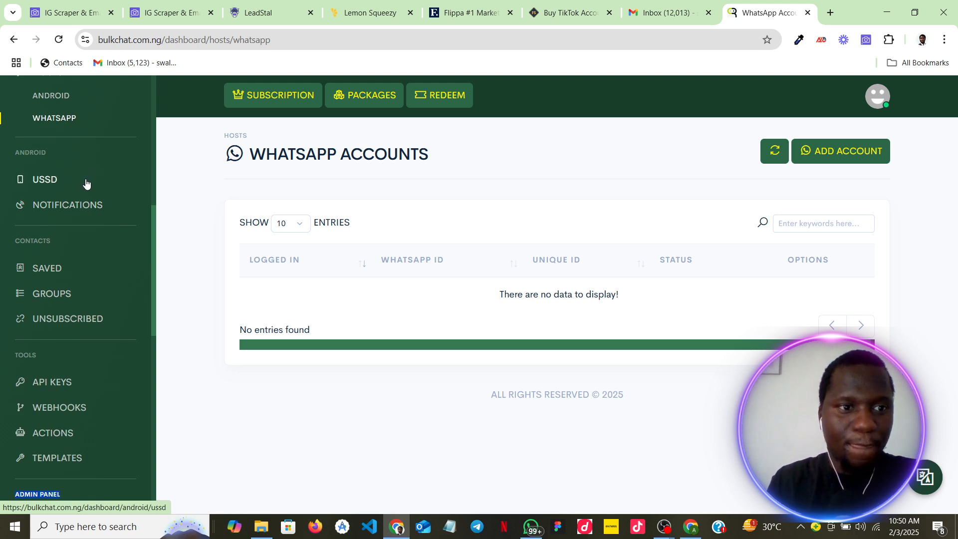
{"action": "scroll", "coordinate": [73, 185], "scroll_direction": "up", "scroll_amount": 1}
{"action": "scroll", "coordinate": [75, 186], "scroll_direction": "up", "scroll_amount": 4}
{"action": "scroll", "coordinate": [73, 186], "scroll_direction": "down", "scroll_amount": 3}
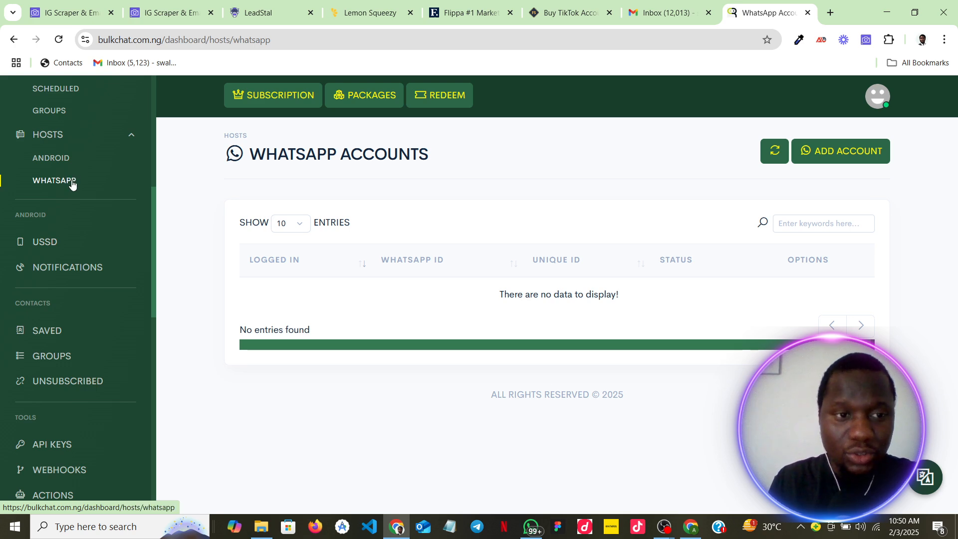
{"action": "left_click", "coordinate": [57, 245]}
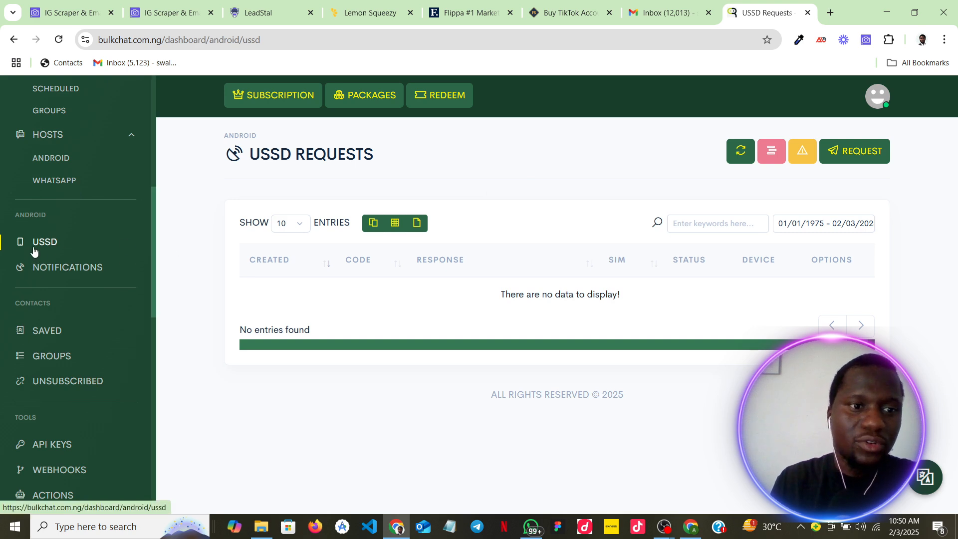
{"action": "left_click", "coordinate": [61, 269]}
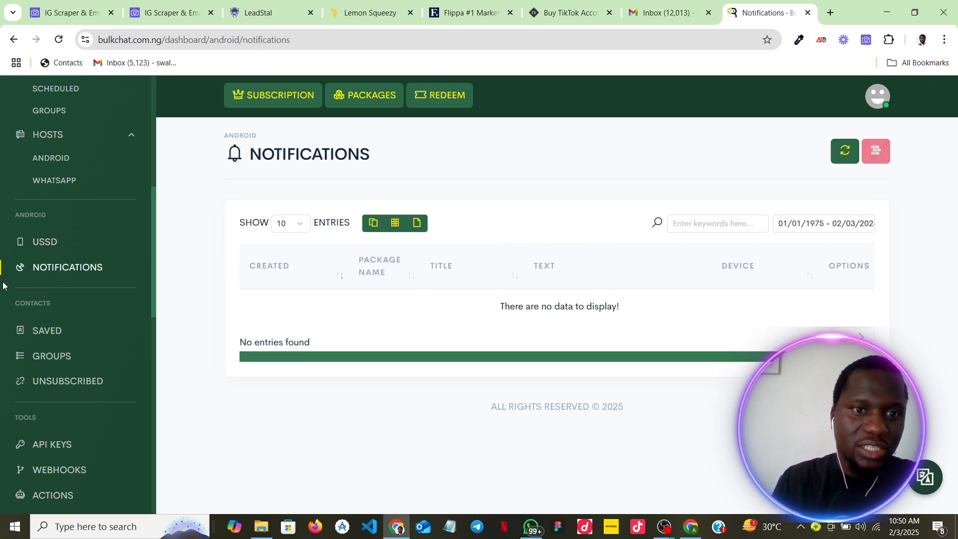
- View the saved contacts, contact groups and unsubscribed pages in the Contacts section
{"action": "left_click", "coordinate": [52, 333]}
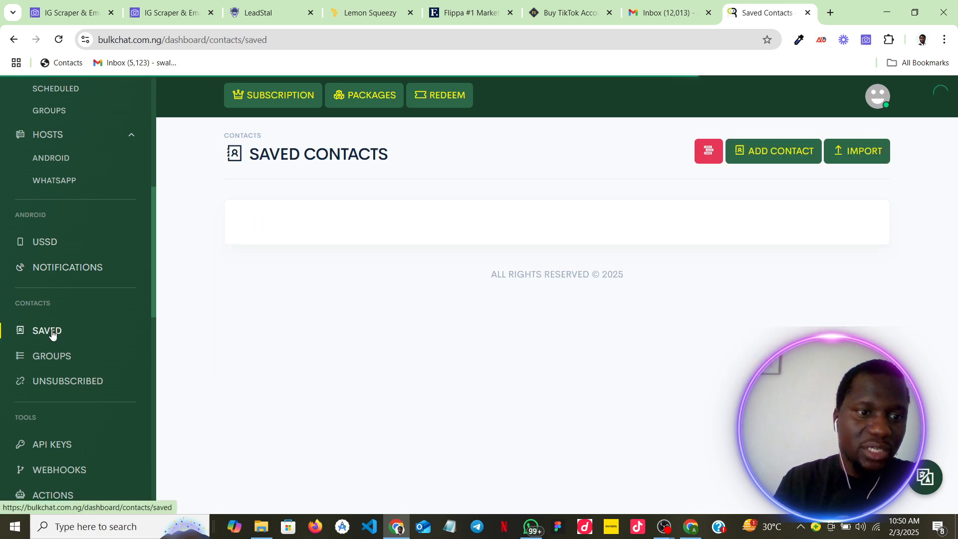
{"action": "left_click", "coordinate": [66, 356]}
{"action": "left_click", "coordinate": [66, 383]}
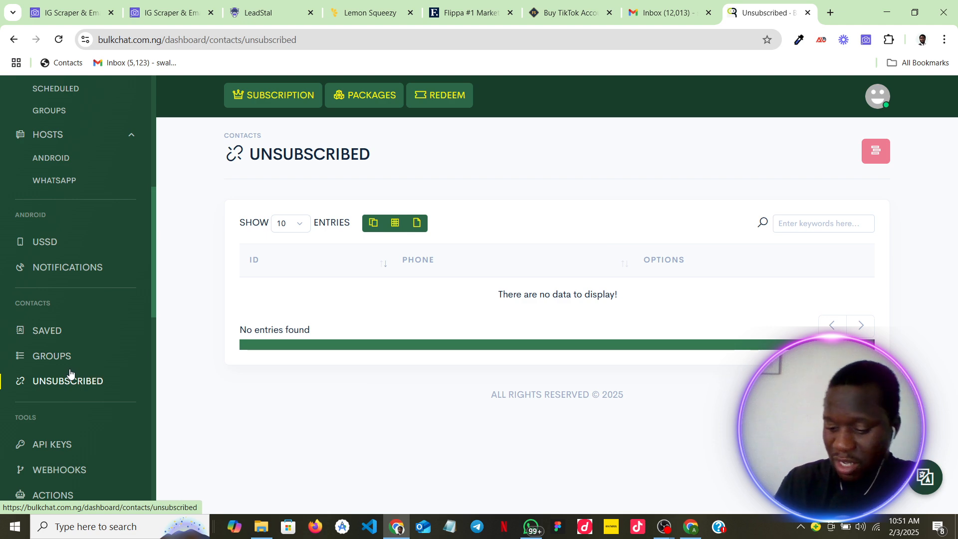
- View the API keys, webhooks, actions and templates pages in the Tools section
{"action": "scroll", "coordinate": [70, 408], "scroll_direction": "down", "scroll_amount": 1}
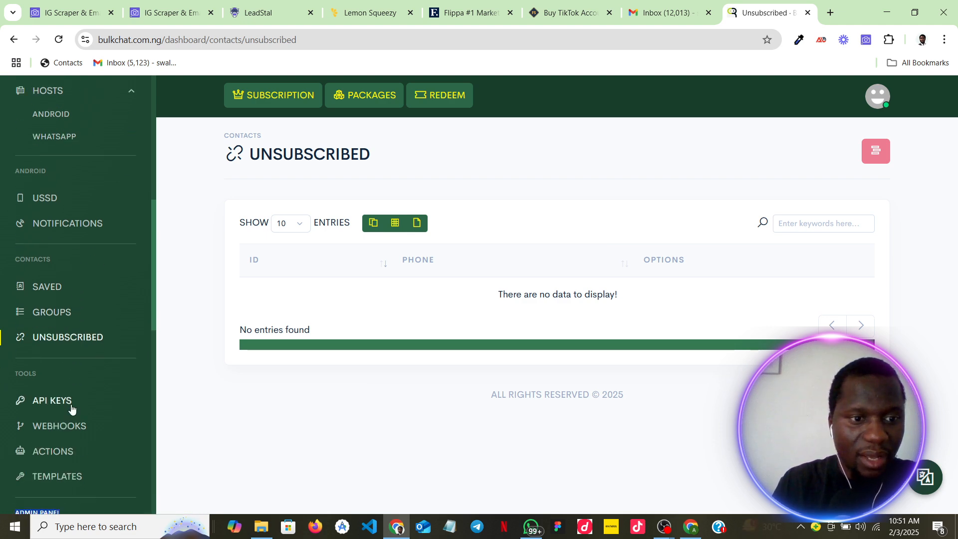
{"action": "scroll", "coordinate": [71, 408], "scroll_direction": "down", "scroll_amount": 2}
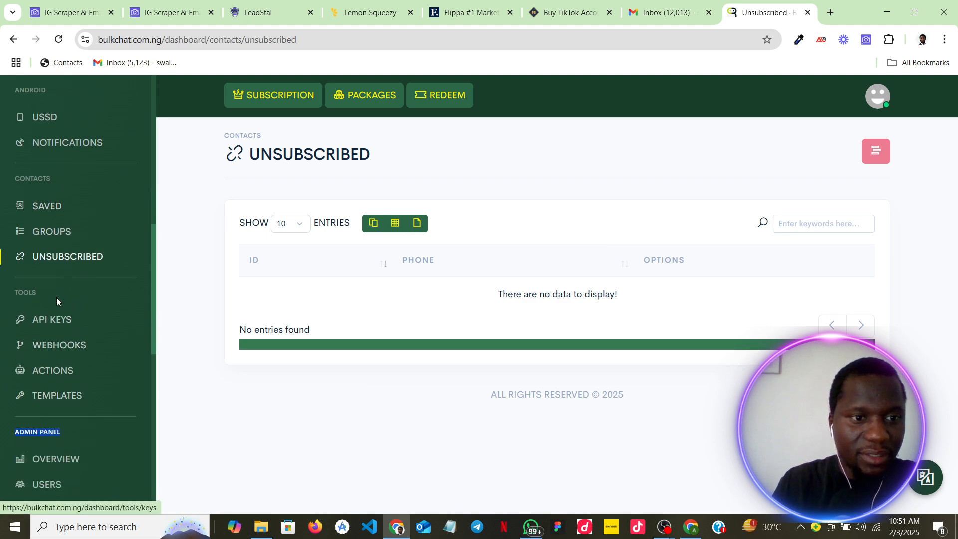
{"action": "left_click", "coordinate": [67, 322]}
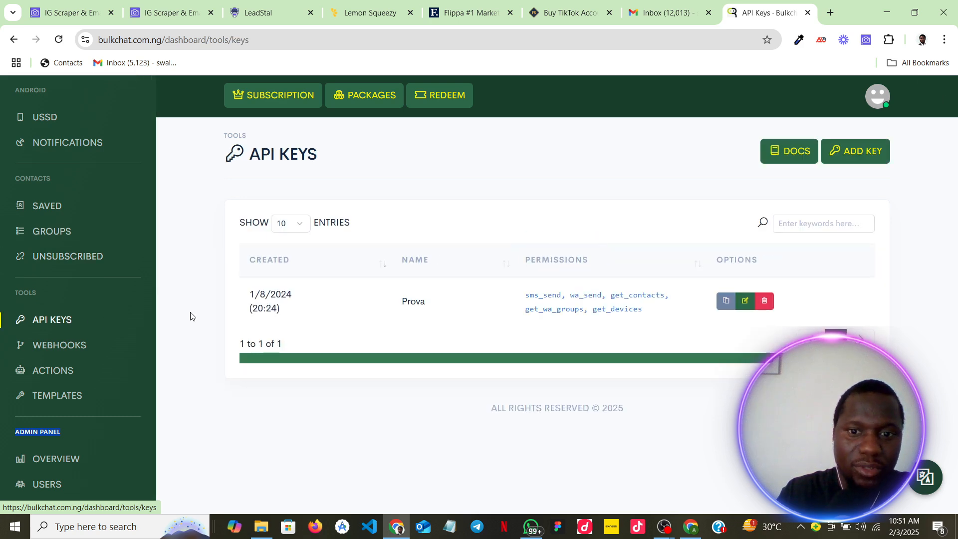
{"action": "left_click", "coordinate": [80, 336]}
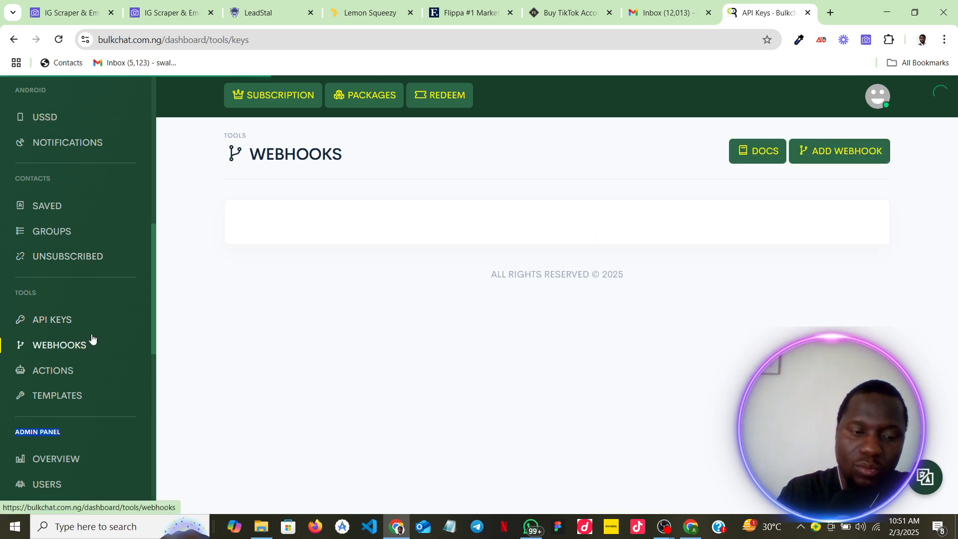
{"action": "left_click", "coordinate": [42, 375]}
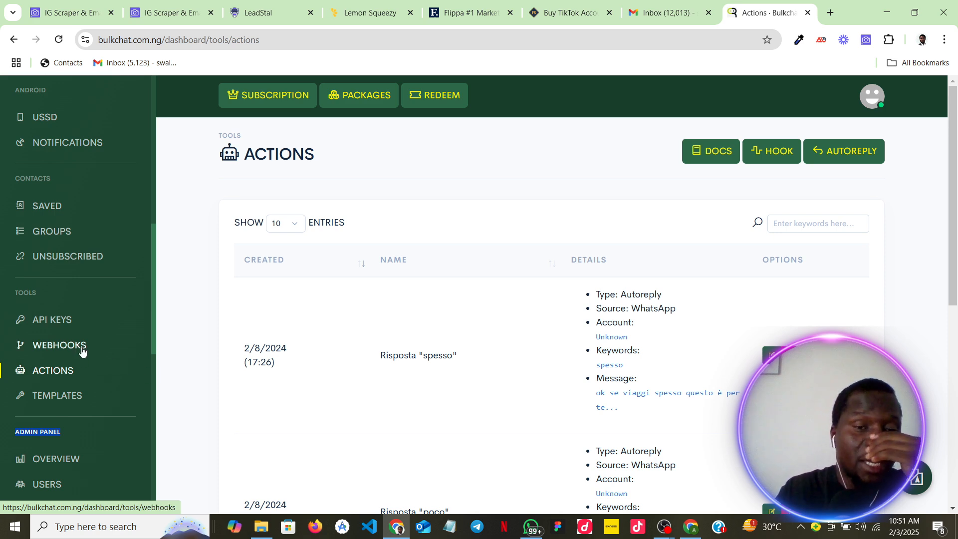
{"action": "left_click", "coordinate": [72, 400]}
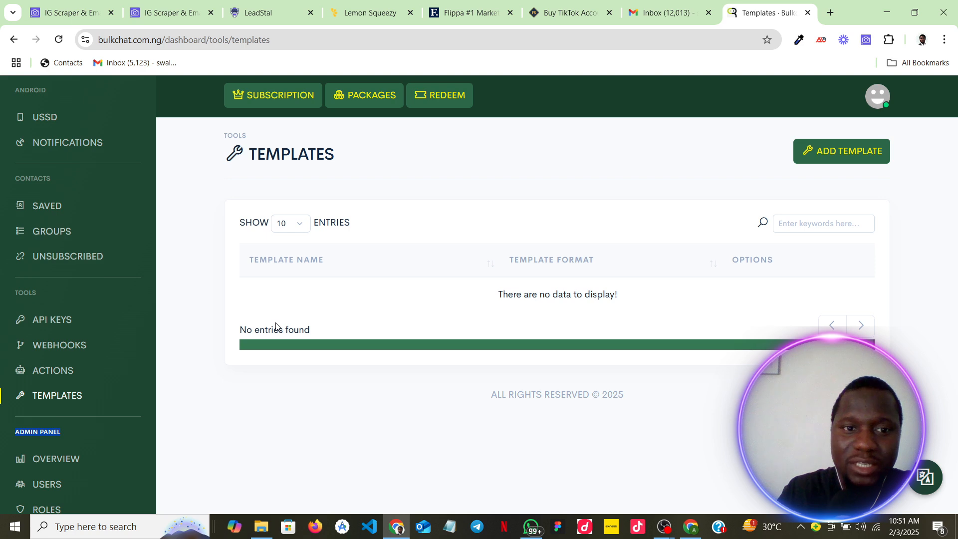
- Examine the admin panel's overview page, from the gateway and system cards through the visitor, message, credit and commission charts
{"action": "scroll", "coordinate": [63, 397], "scroll_direction": "down", "scroll_amount": 3}
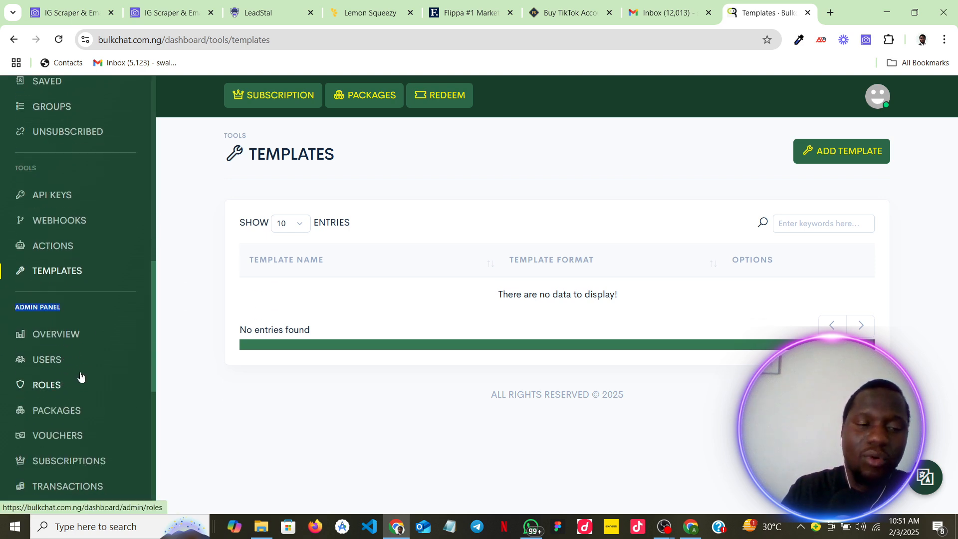
{"action": "scroll", "coordinate": [107, 310], "scroll_direction": "down", "scroll_amount": 3}
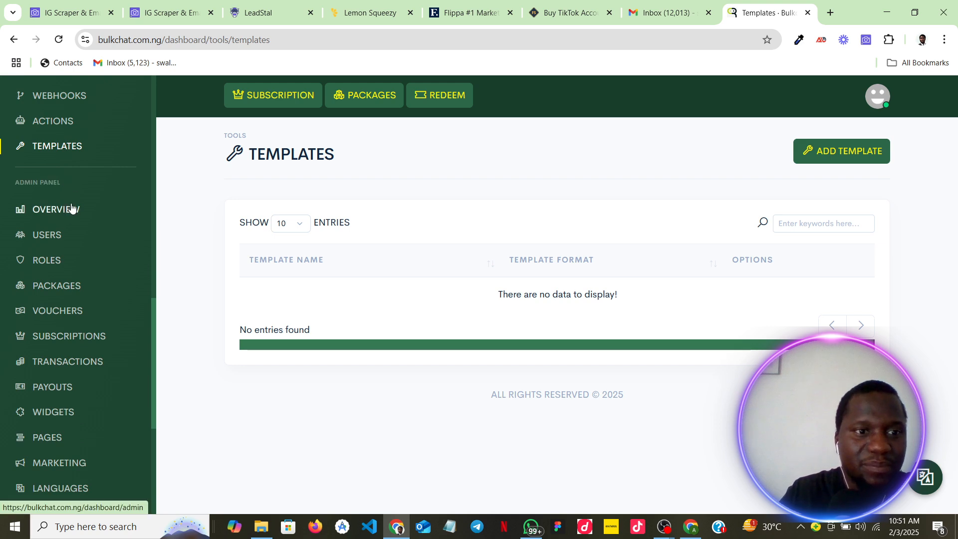
{"action": "left_click", "coordinate": [71, 212]}
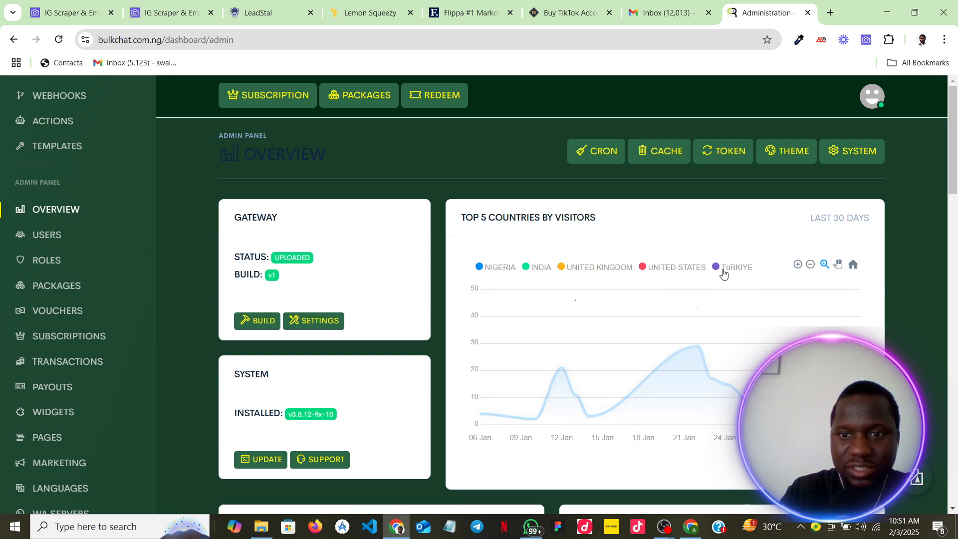
{"action": "scroll", "coordinate": [719, 297], "scroll_direction": "down", "scroll_amount": 8}
{"action": "scroll", "coordinate": [549, 259], "scroll_direction": "up", "scroll_amount": 1}
{"action": "scroll", "coordinate": [617, 223], "scroll_direction": "down", "scroll_amount": 15}
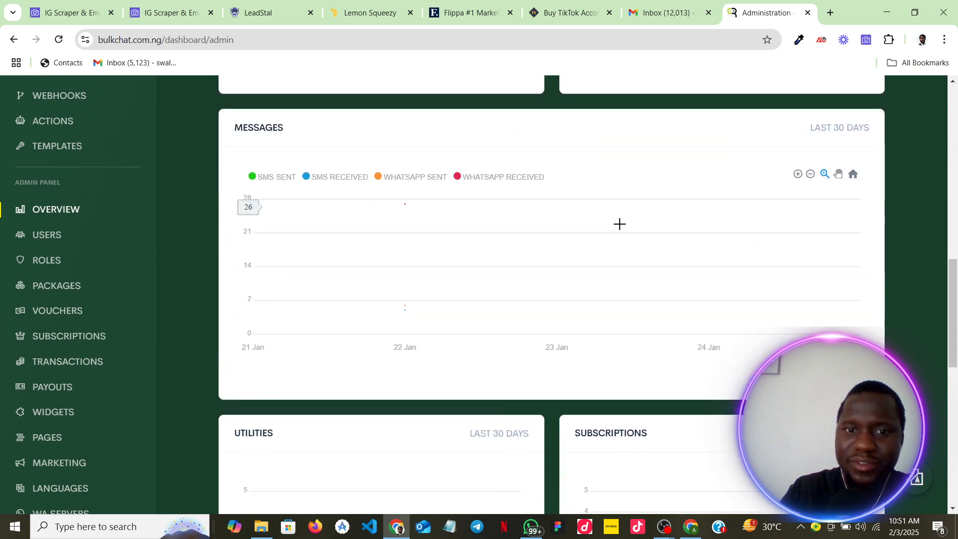
{"action": "scroll", "coordinate": [363, 301], "scroll_direction": "down", "scroll_amount": 2}
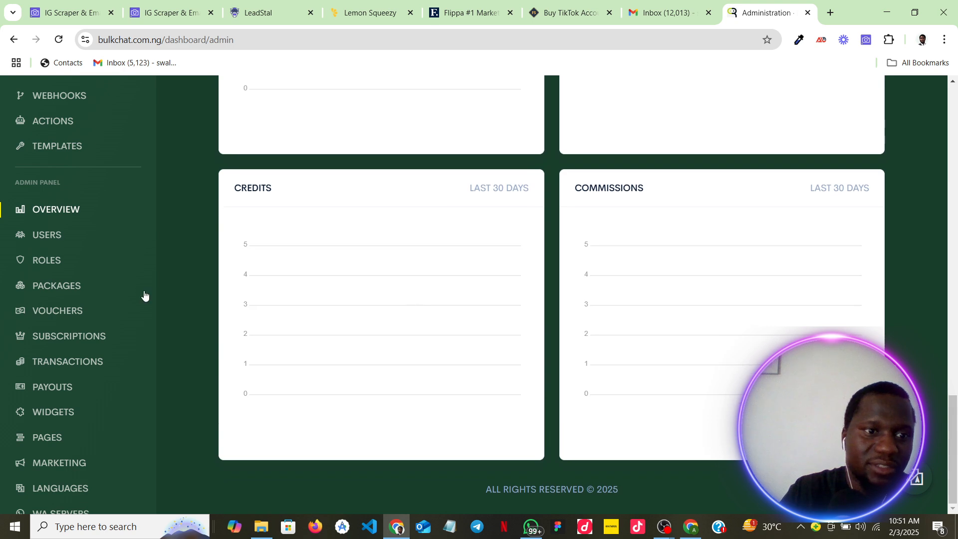
- View the admin panel's users, user roles, packages and vouchers pages
{"action": "left_click", "coordinate": [68, 251]}
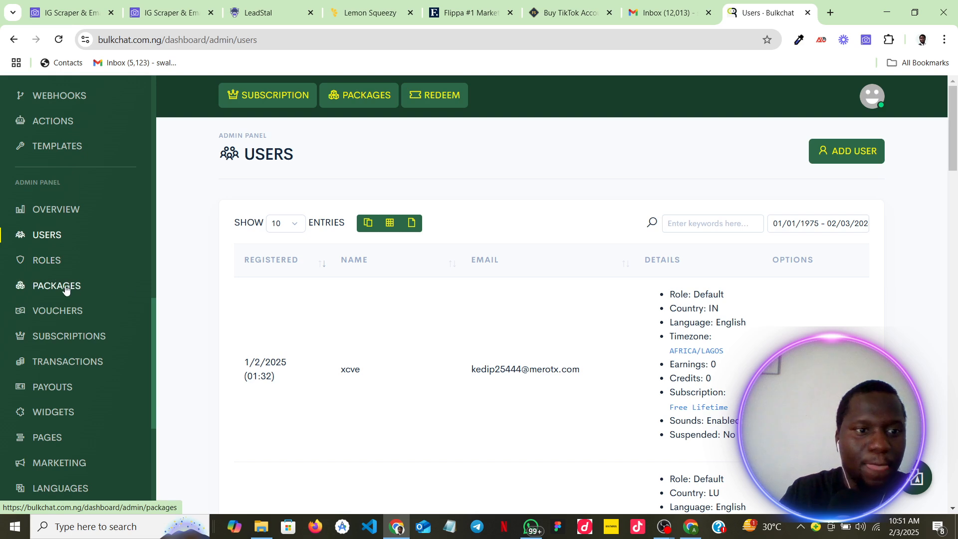
{"action": "left_click", "coordinate": [59, 259]}
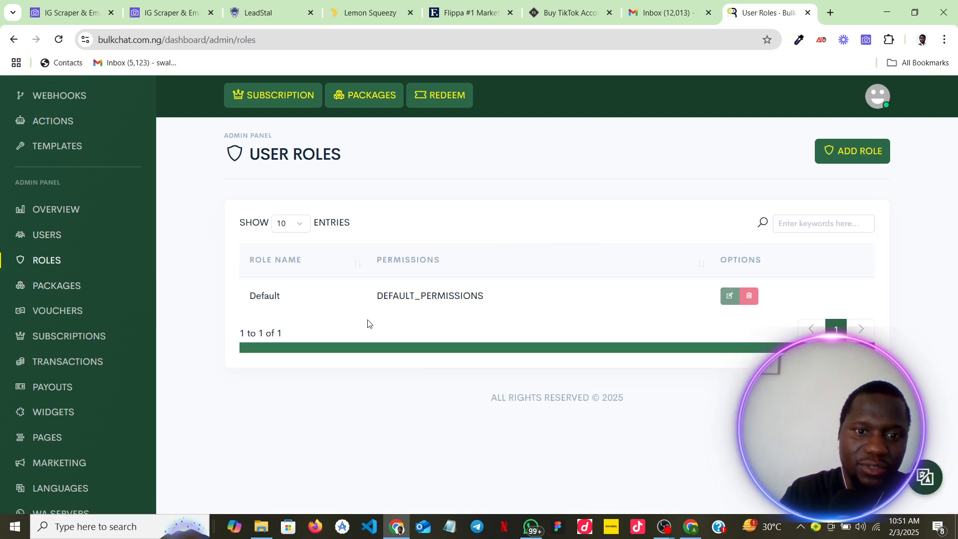
{"action": "left_click", "coordinate": [57, 291]}
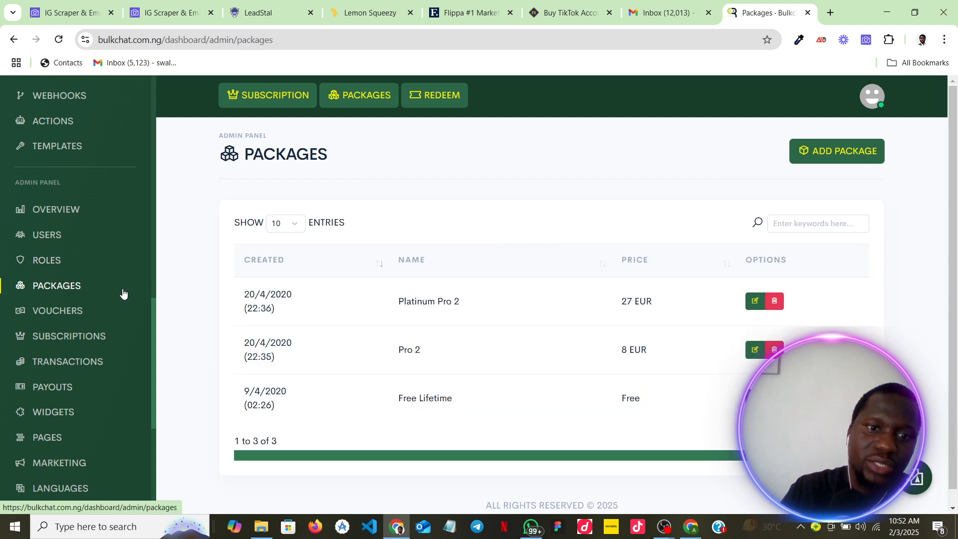
{"action": "left_click", "coordinate": [47, 310]}
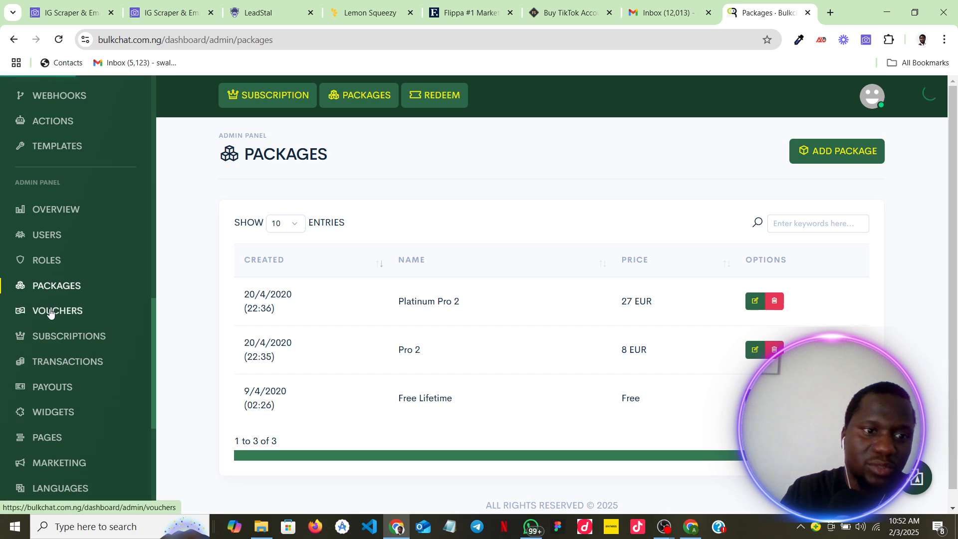
- Review the admin panel's subscriptions and transactions lists, including the payout requests page
{"action": "left_click", "coordinate": [39, 341]}
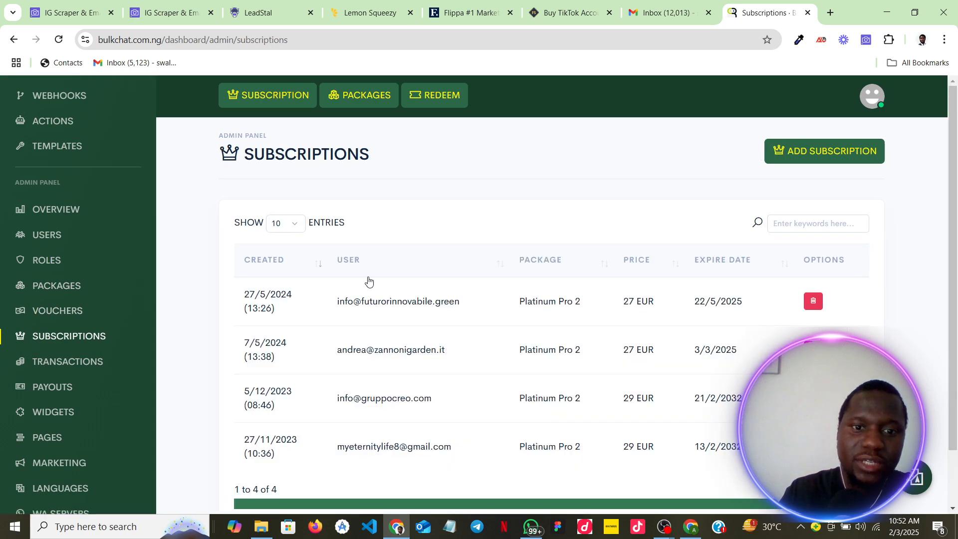
{"action": "scroll", "coordinate": [372, 294], "scroll_direction": "down", "scroll_amount": 2}
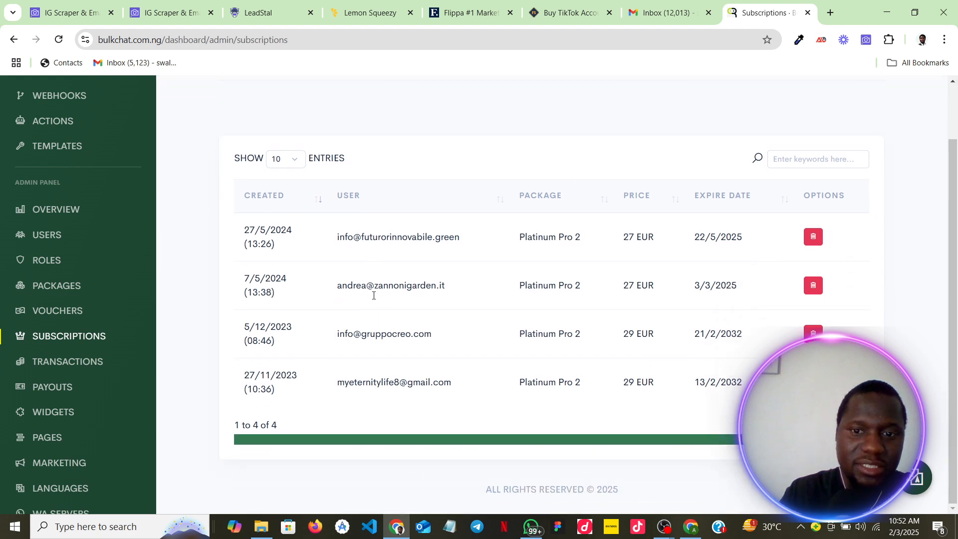
{"action": "left_click", "coordinate": [76, 366]}
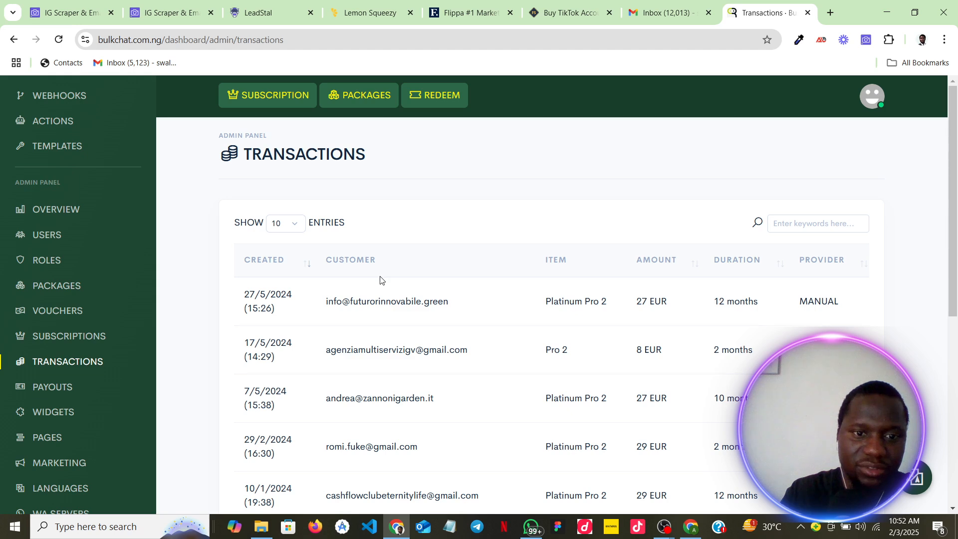
{"action": "scroll", "coordinate": [380, 280], "scroll_direction": "down", "scroll_amount": 6}
{"action": "left_click", "coordinate": [64, 387]}
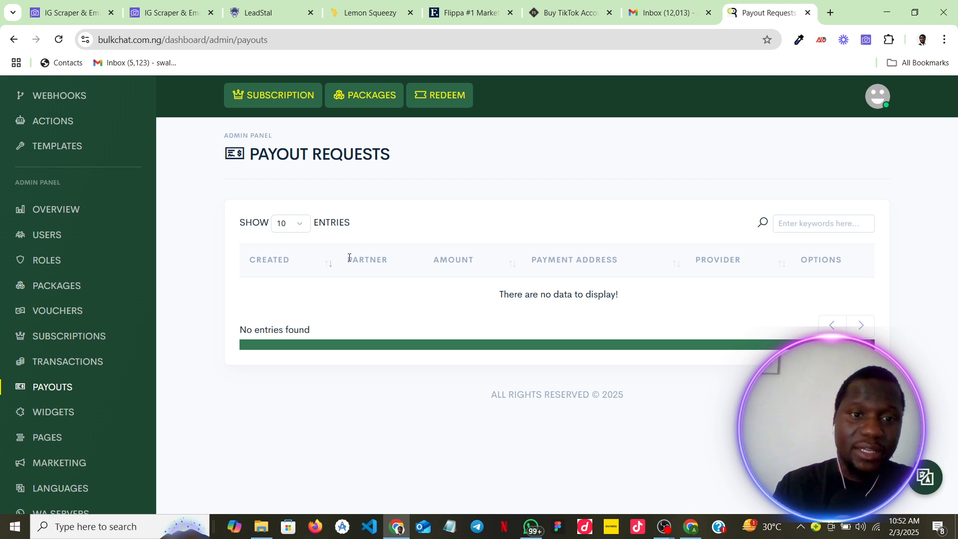
- View the admin panel's widgets and pages lists and look through the marketing messages with their recipients
{"action": "scroll", "coordinate": [75, 392], "scroll_direction": "down", "scroll_amount": 1}
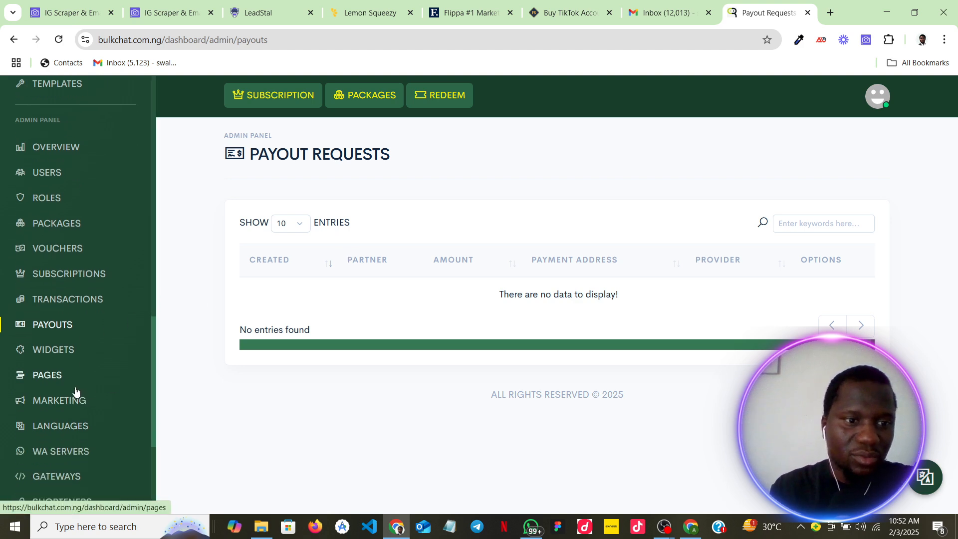
{"action": "left_click", "coordinate": [70, 351]}
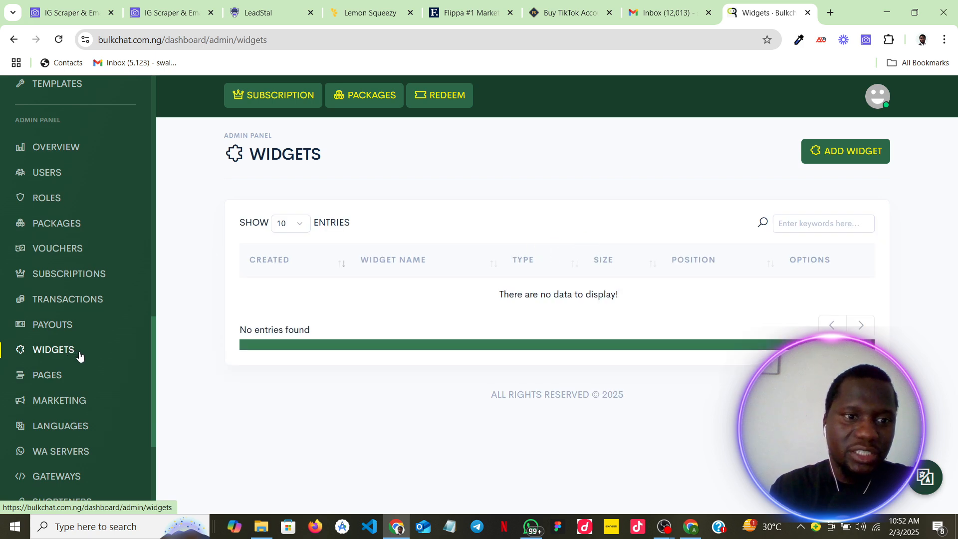
{"action": "left_click", "coordinate": [64, 383]}
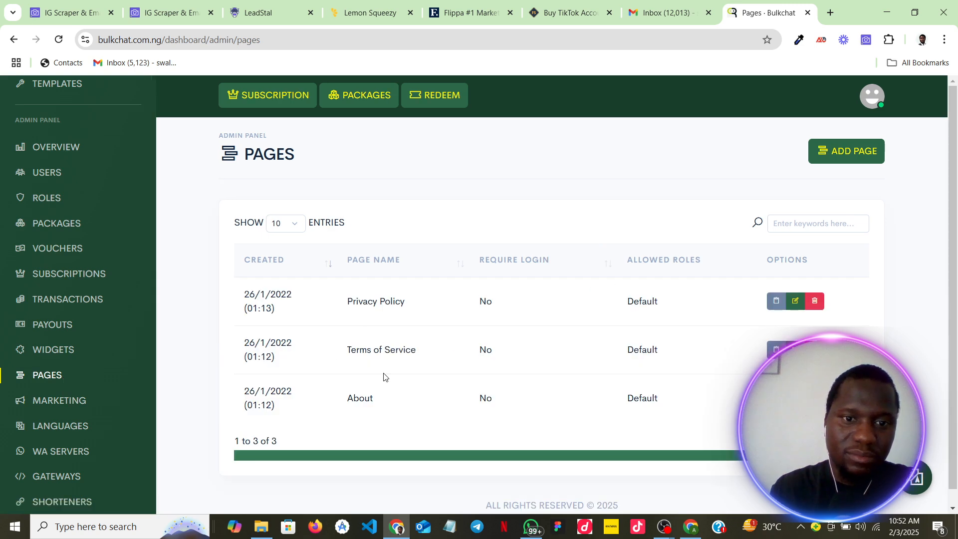
{"action": "left_click", "coordinate": [82, 400]}
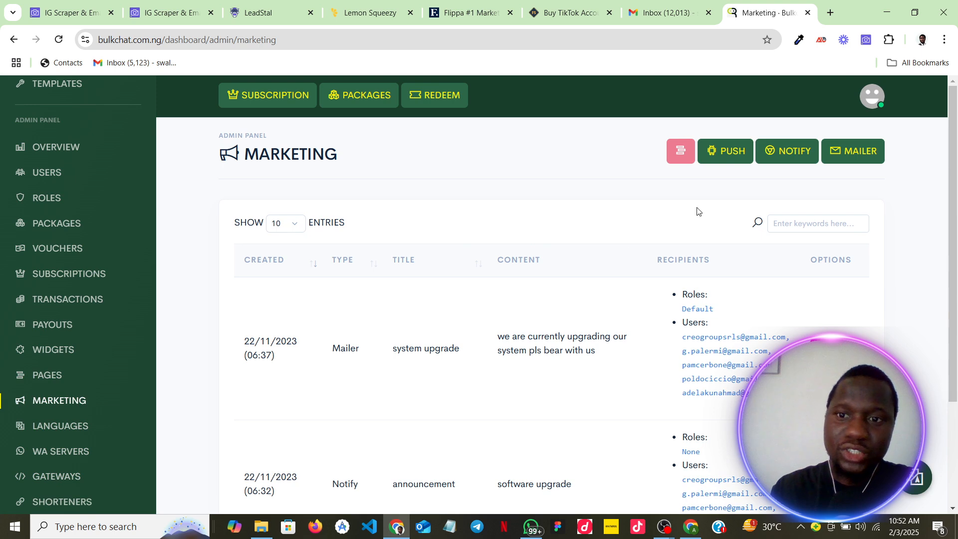
{"action": "scroll", "coordinate": [441, 237], "scroll_direction": "down", "scroll_amount": 3}
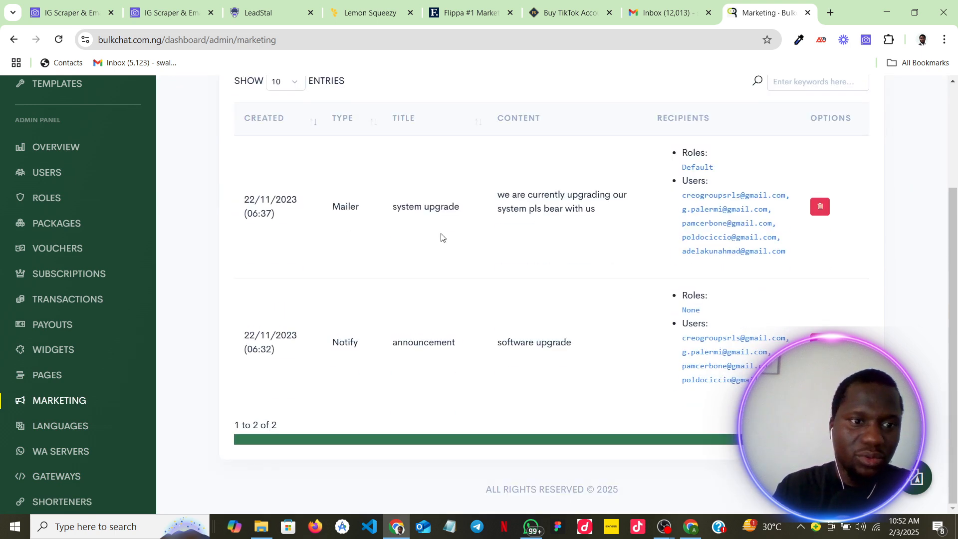
- View the admin panel's languages list and the configured WhatsApp servers
{"action": "left_click", "coordinate": [87, 424]}
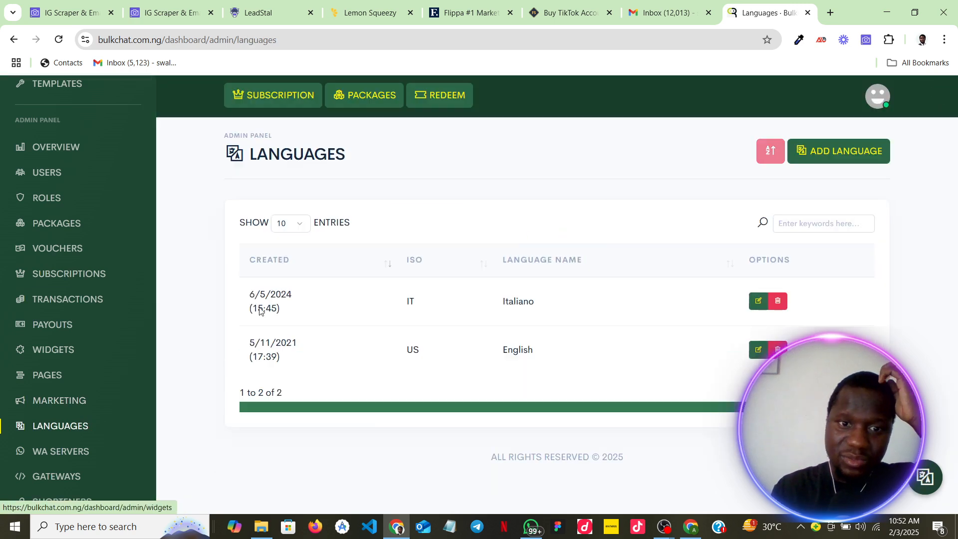
{"action": "scroll", "coordinate": [77, 443], "scroll_direction": "down", "scroll_amount": 4}
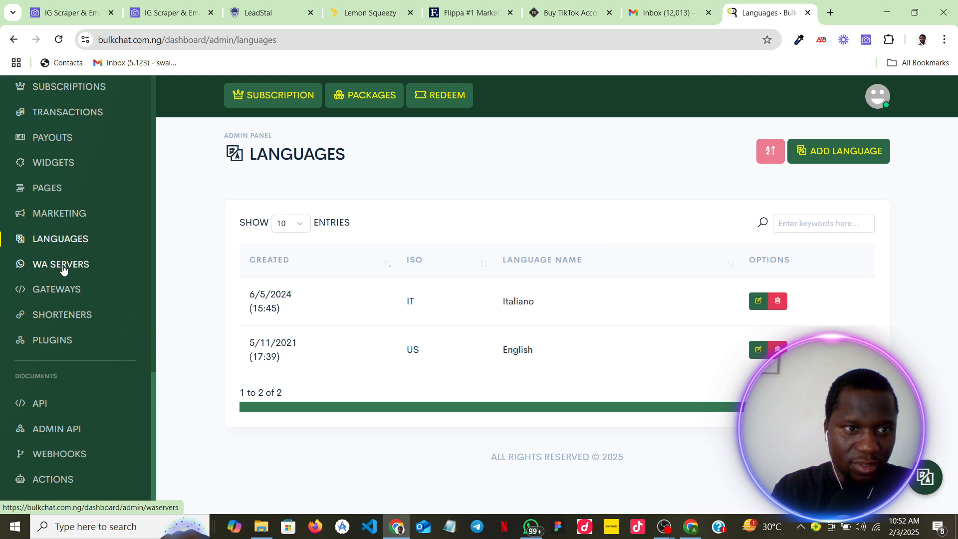
{"action": "left_click", "coordinate": [62, 267]}
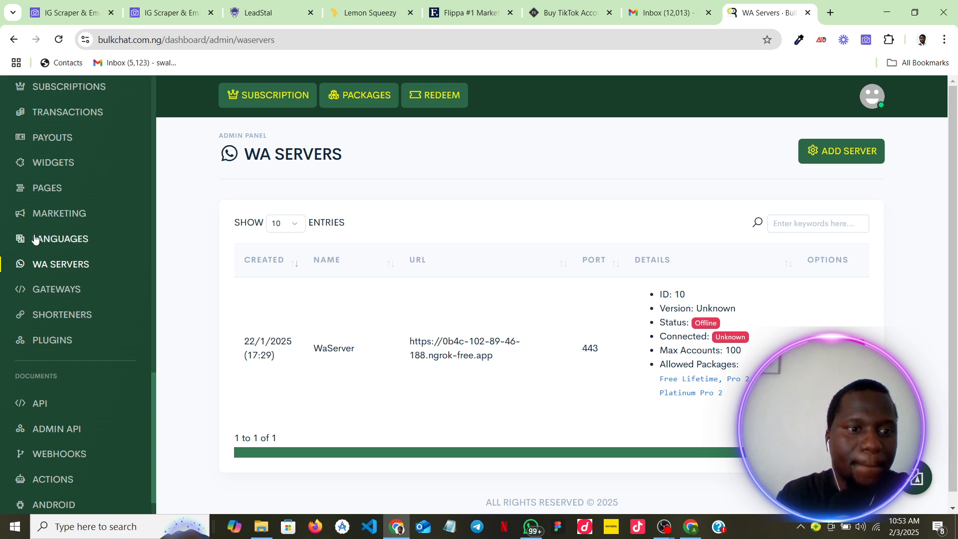
- View the SMS gateways page and its Add Gateway form, closing the form without adding a gateway
{"action": "left_click", "coordinate": [40, 288]}
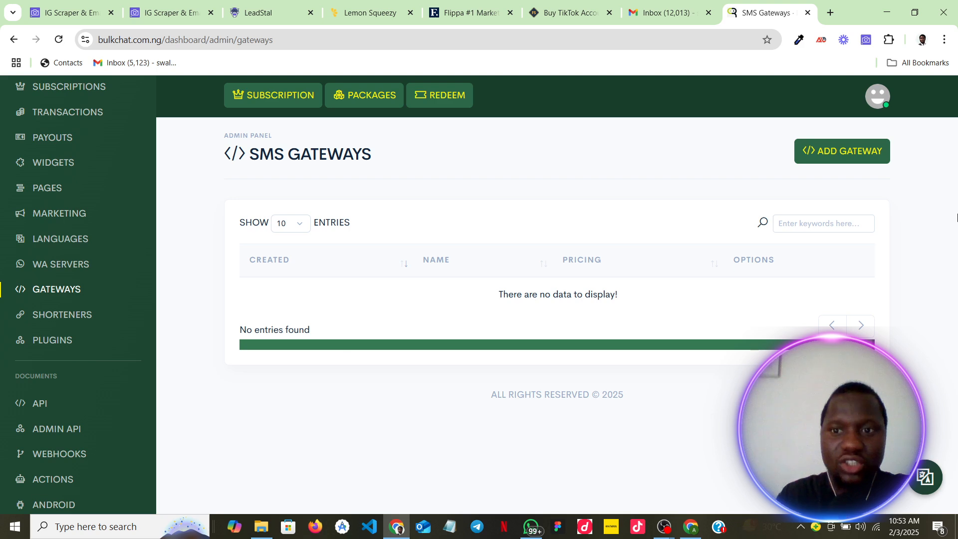
{"action": "left_click", "coordinate": [856, 163]}
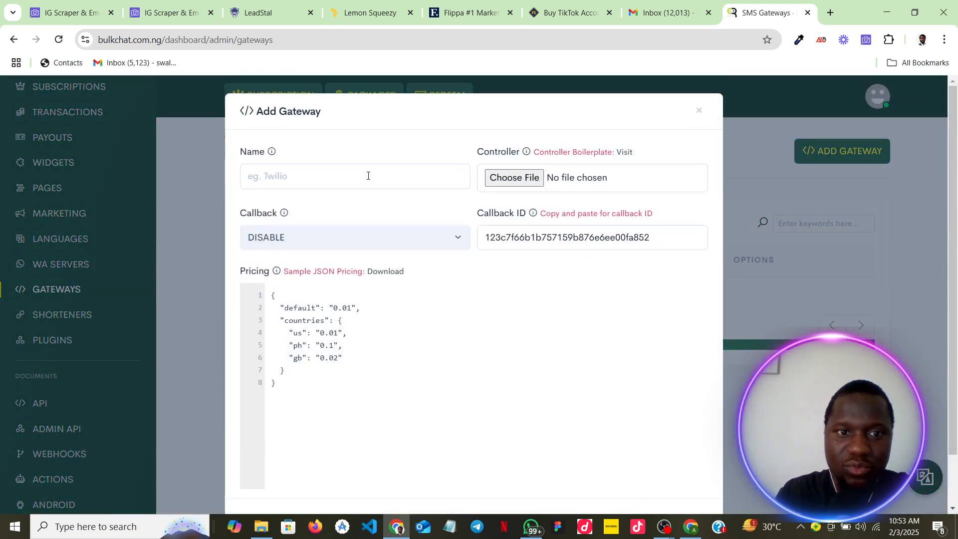
{"action": "left_click", "coordinate": [699, 110]}
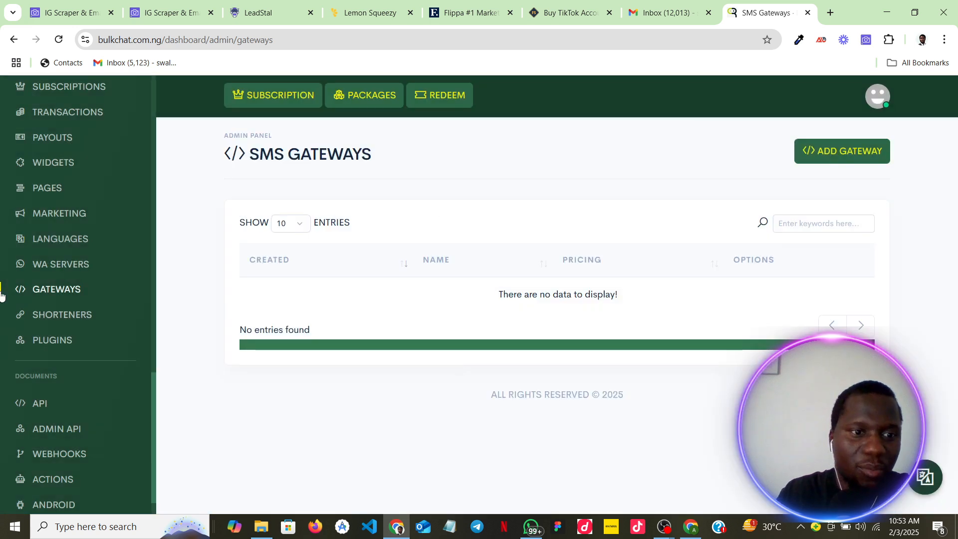
- View the admin panel's link shorteners and plugins pages
{"action": "left_click", "coordinate": [68, 325]}
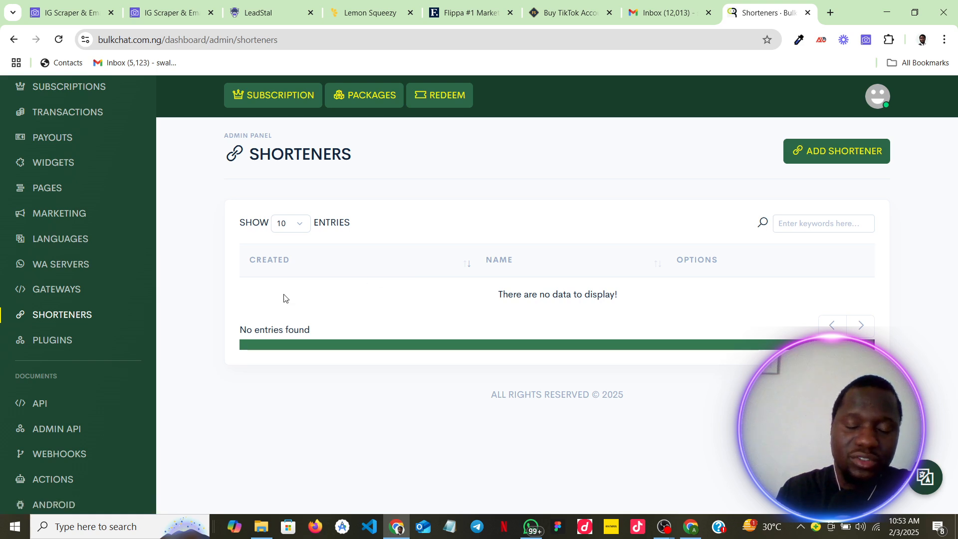
{"action": "left_click", "coordinate": [74, 338]}
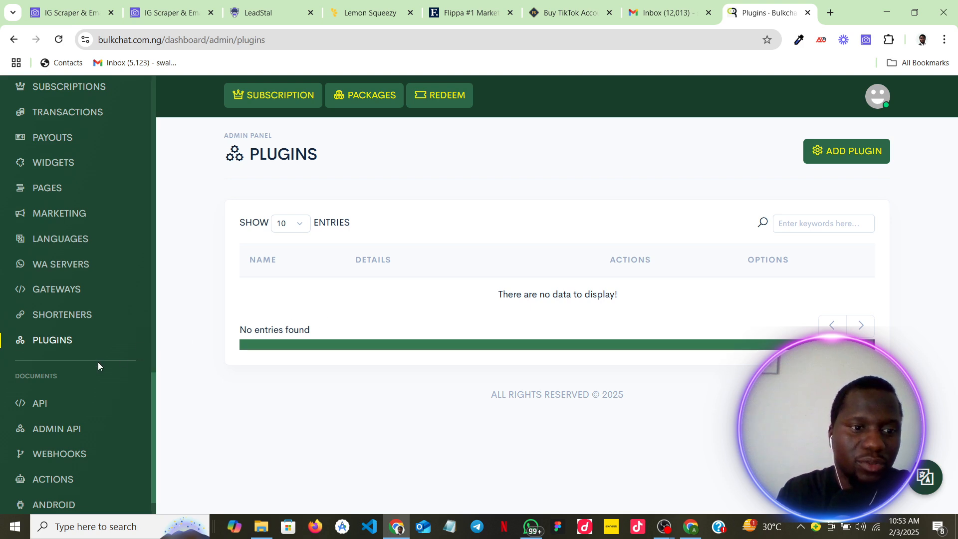
{"action": "scroll", "coordinate": [92, 359], "scroll_direction": "down", "scroll_amount": 1}
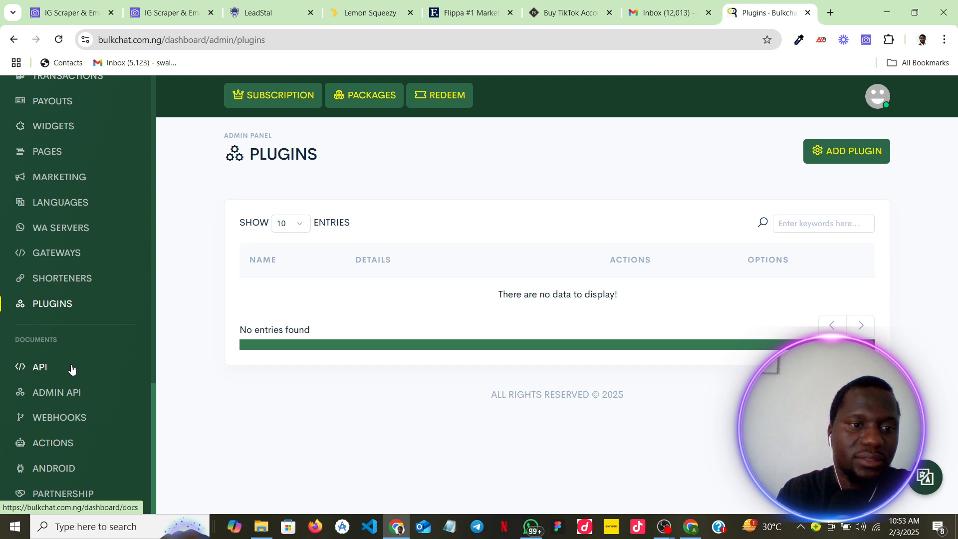
- Open the API documentation page from the dashboard's documents section, then close its browser tab
{"action": "left_click", "coordinate": [72, 368]}
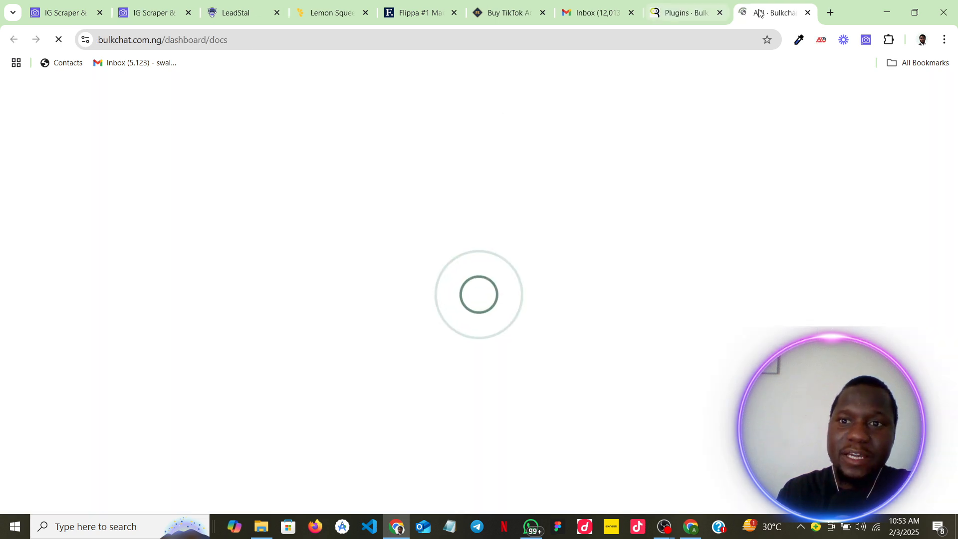
{"action": "left_click", "coordinate": [807, 12]}
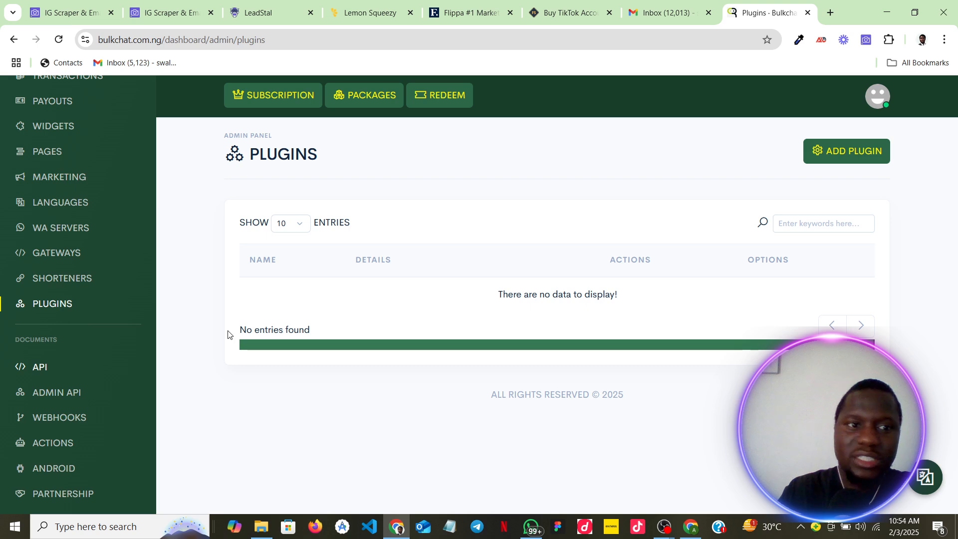
- Look back over the SMS and WhatsApp sections of the dashboard navigation and return to the Overview page
{"action": "scroll", "coordinate": [122, 314], "scroll_direction": "up", "scroll_amount": 10}
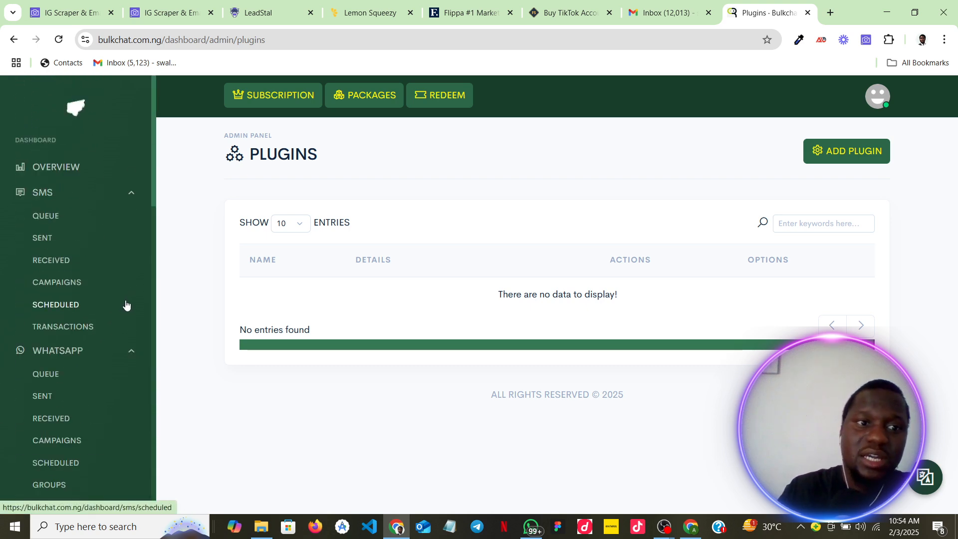
{"action": "scroll", "coordinate": [91, 204], "scroll_direction": "up", "scroll_amount": 1}
{"action": "scroll", "coordinate": [91, 203], "scroll_direction": "down", "scroll_amount": 6}
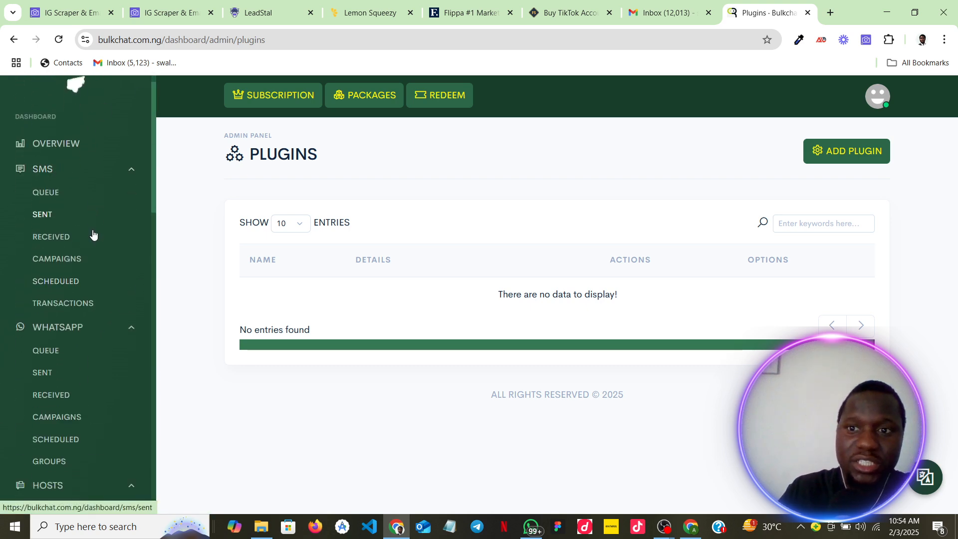
{"action": "scroll", "coordinate": [75, 364], "scroll_direction": "up", "scroll_amount": 6}
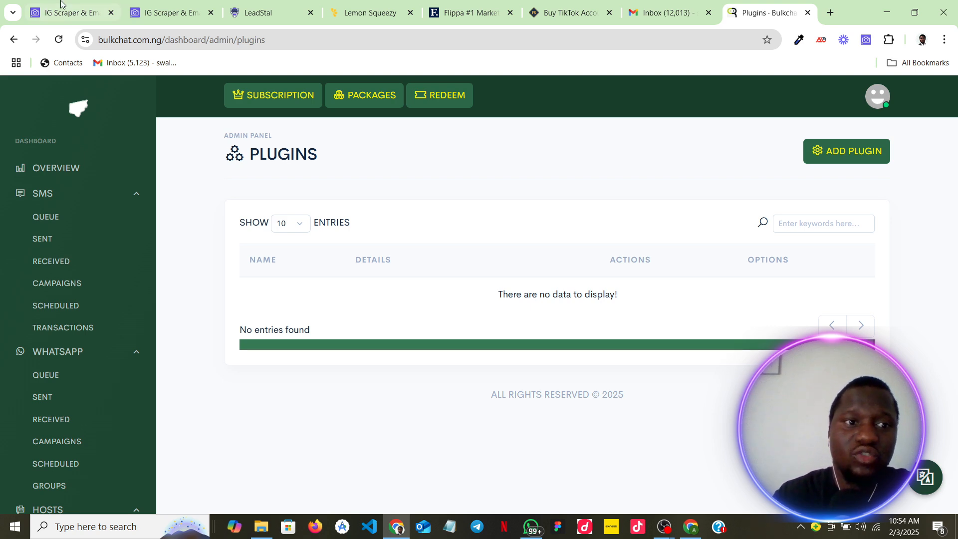
{"action": "left_click", "coordinate": [47, 173]}
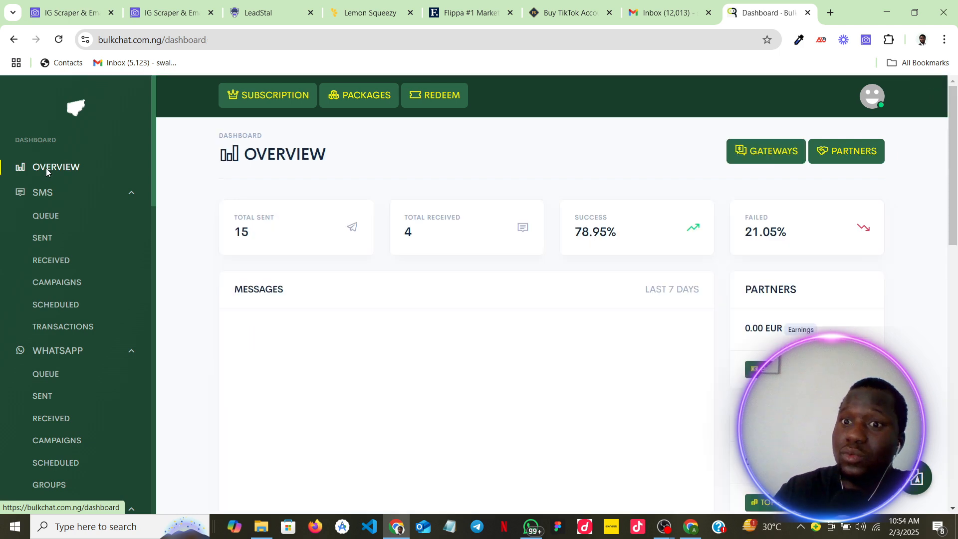